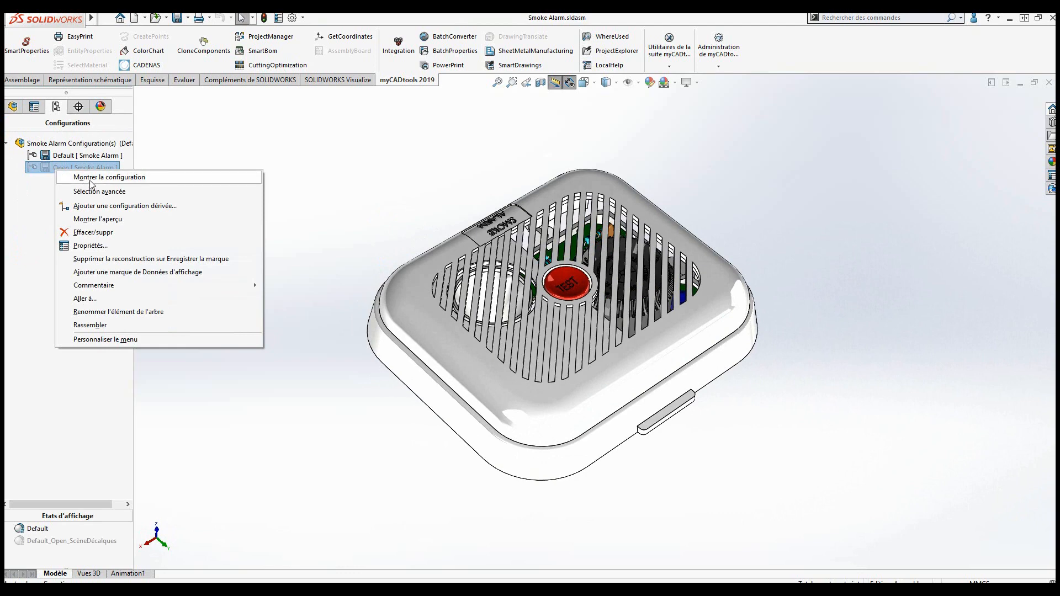
# Activate the Open configuration of the Smoke Alarm assembly and open its top casing as a separate part
pyautogui.click(90, 178)
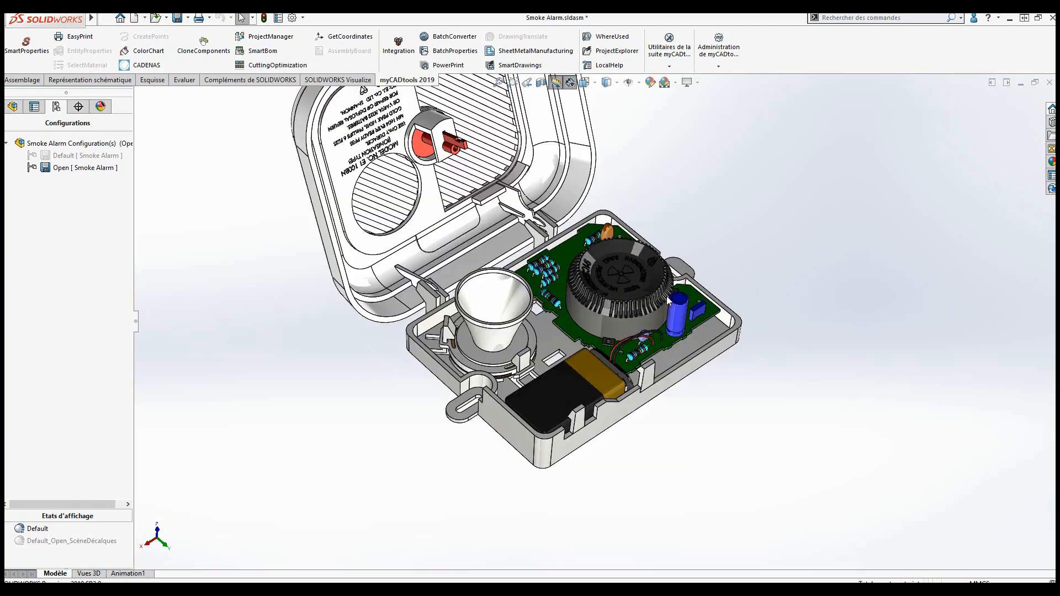
pyautogui.keyDown('ctrl'); pyautogui.moveTo(697, 231); pyautogui.dragTo(766, 335, button='middle'); pyautogui.keyUp('ctrl')
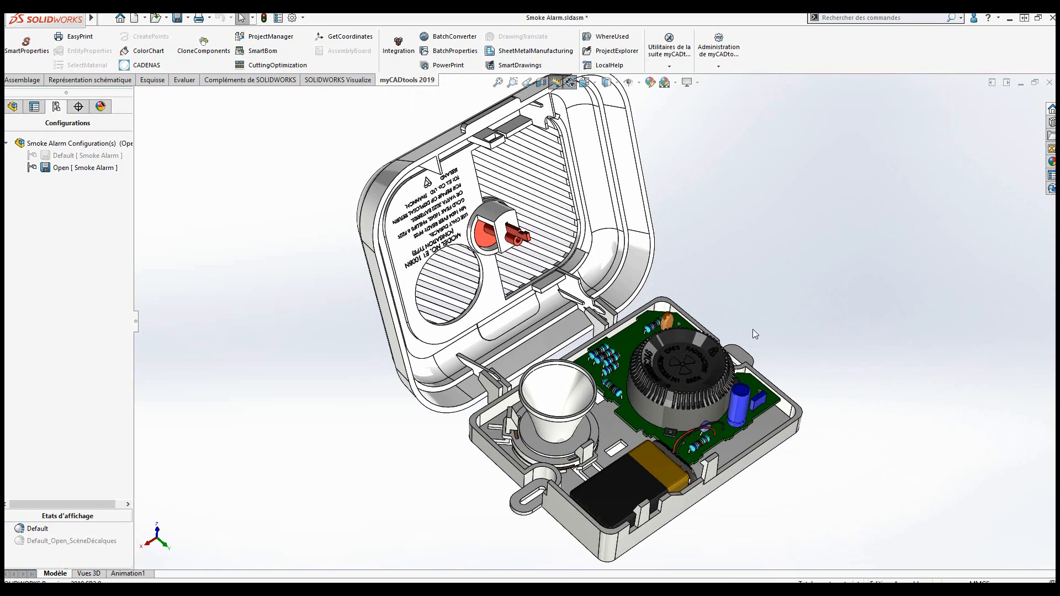
pyautogui.moveTo(728, 289)
pyautogui.mouseDown(button='middle')
pyautogui.moveTo(707, 158)
pyautogui.moveTo(593, 316)
pyautogui.moveTo(679, 187)
pyautogui.moveTo(738, 237)
pyautogui.moveTo(726, 208)
pyautogui.moveTo(729, 274)
pyautogui.mouseUp(button='middle')
pyautogui.click(594, 224)
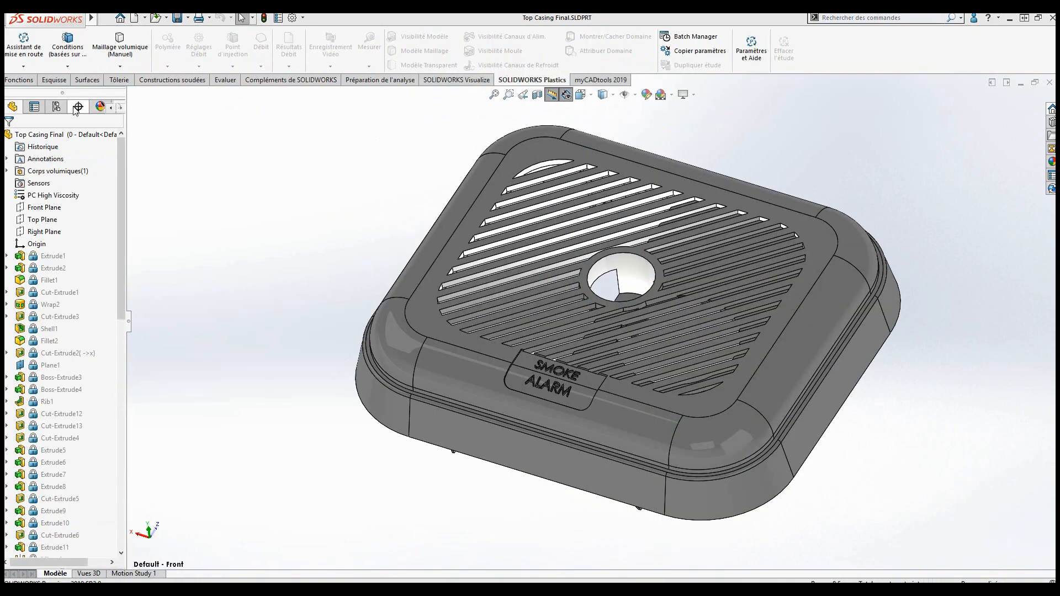
# Activate the "1 - Default - Thick" configuration of the top casing and display its Plastics study tree
pyautogui.click(55, 107)
pyautogui.doubleClick(63, 168)
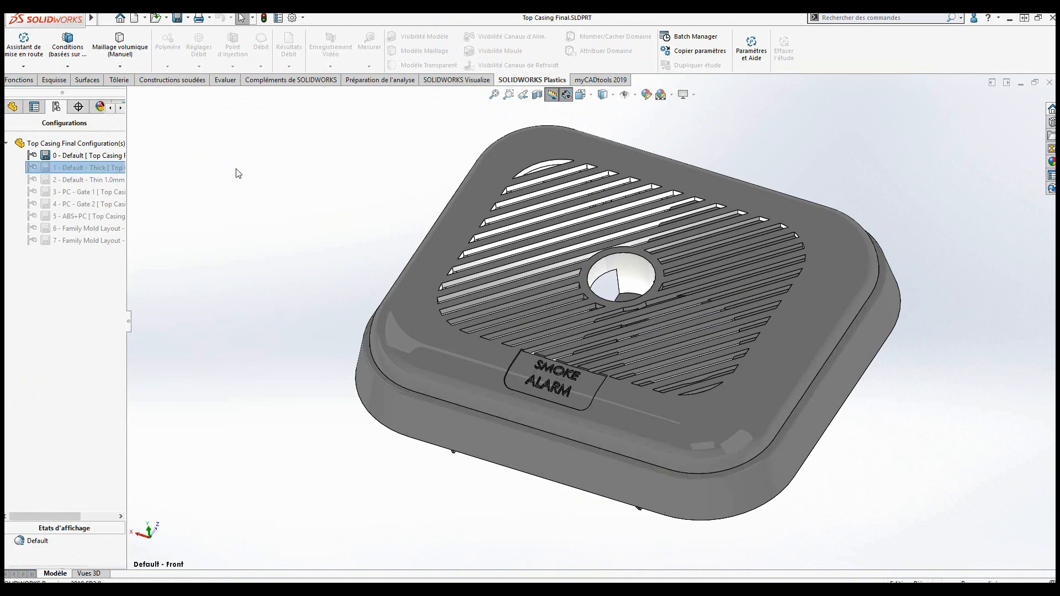
pyautogui.click(12, 107)
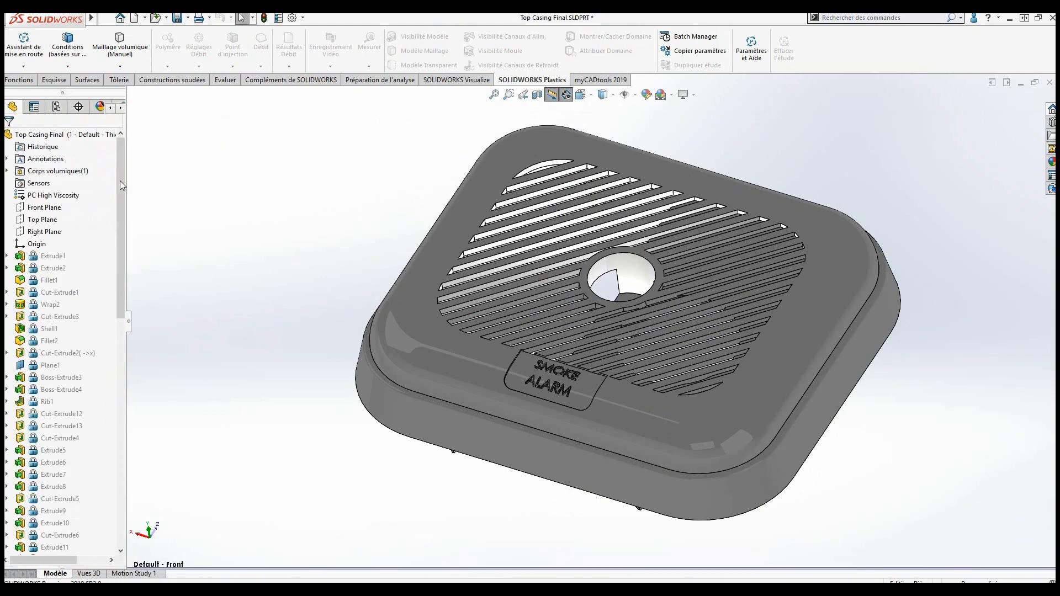
pyautogui.moveTo(129, 328); pyautogui.dragTo(196, 320)
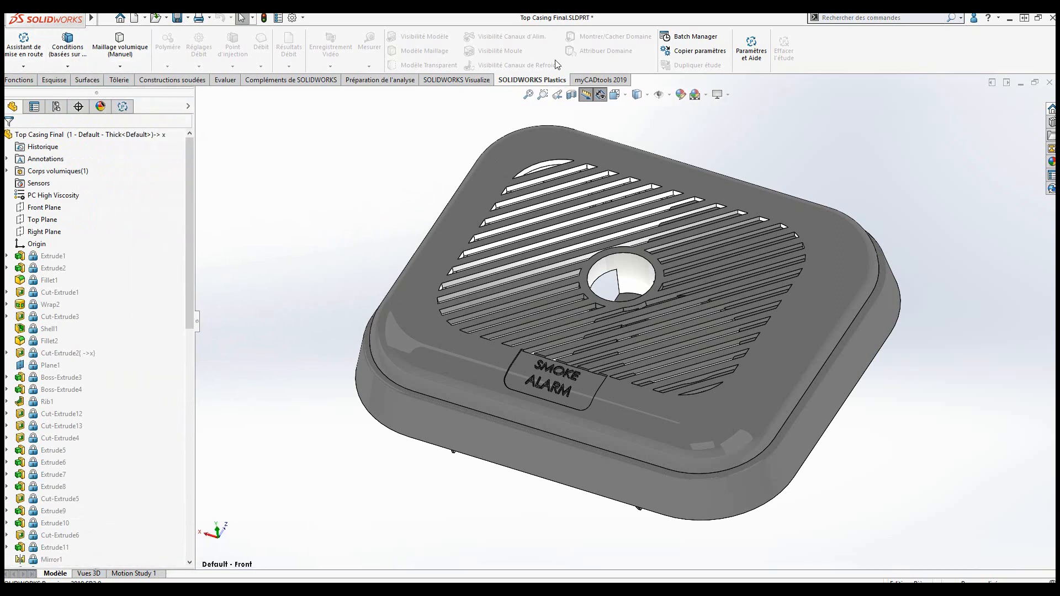
pyautogui.click(122, 106)
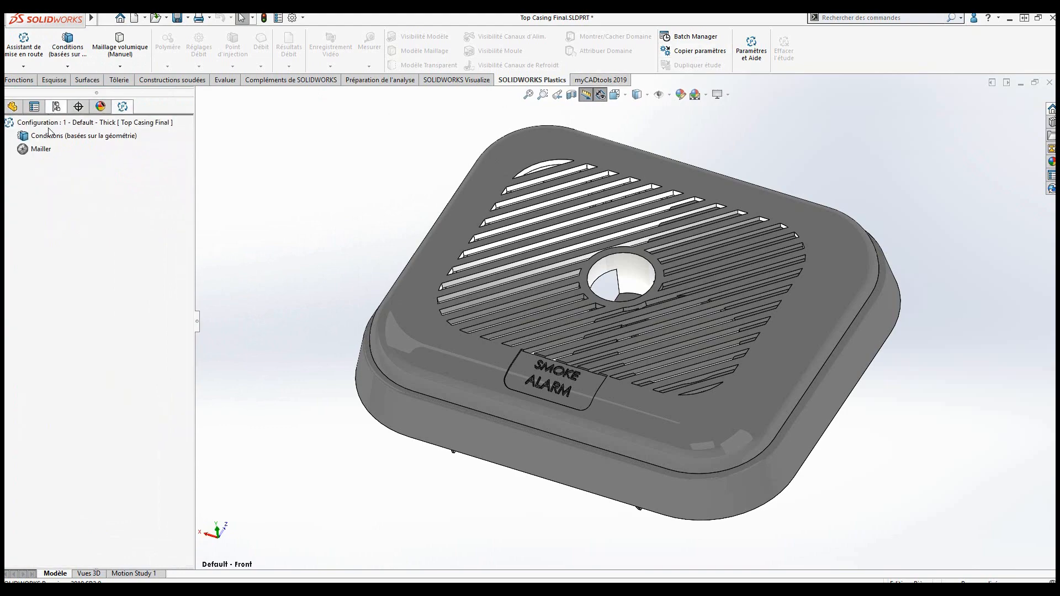
# Sketch a point at the origin on the outer face of the protruding tab on the casing's rim
pyautogui.moveTo(724, 174); pyautogui.dragTo(714, 357, button='middle')
pyautogui.scroll(-1, 769, 337)
pyautogui.scroll(-3, 770, 341)
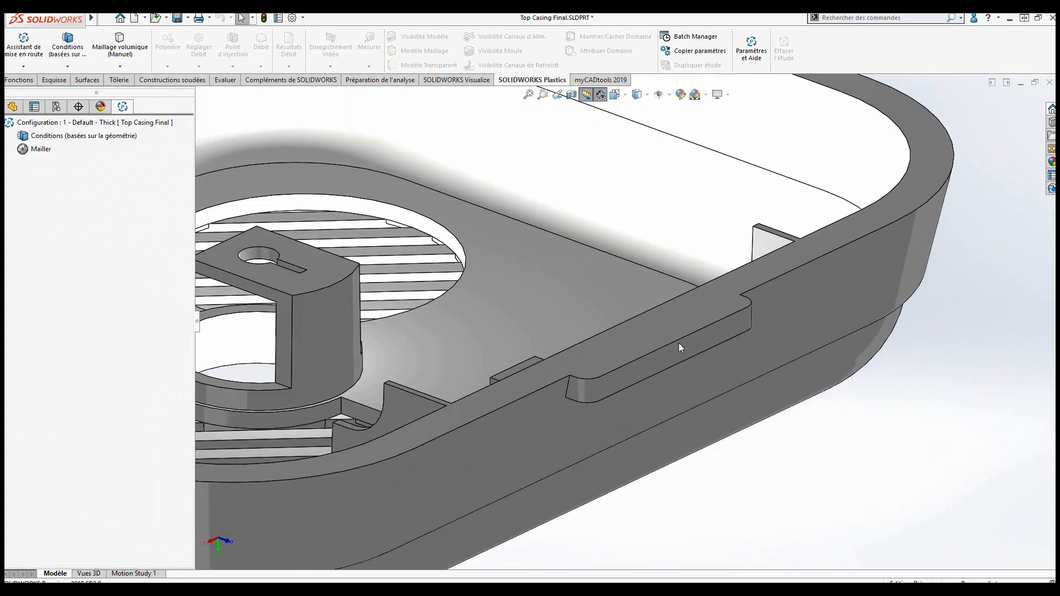
pyautogui.click(681, 350)
pyautogui.click(732, 290)
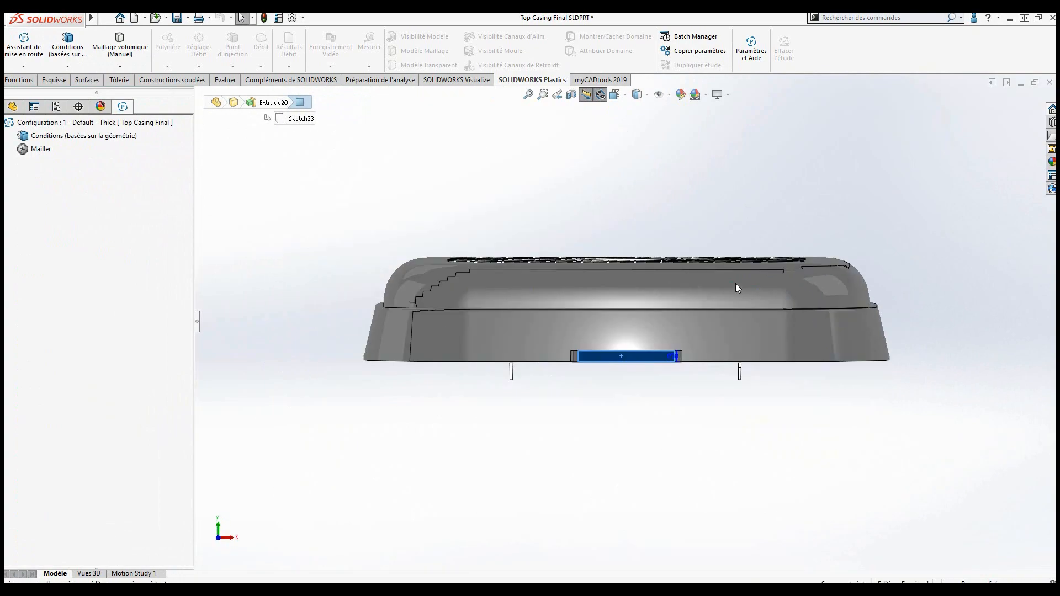
pyautogui.press('s')
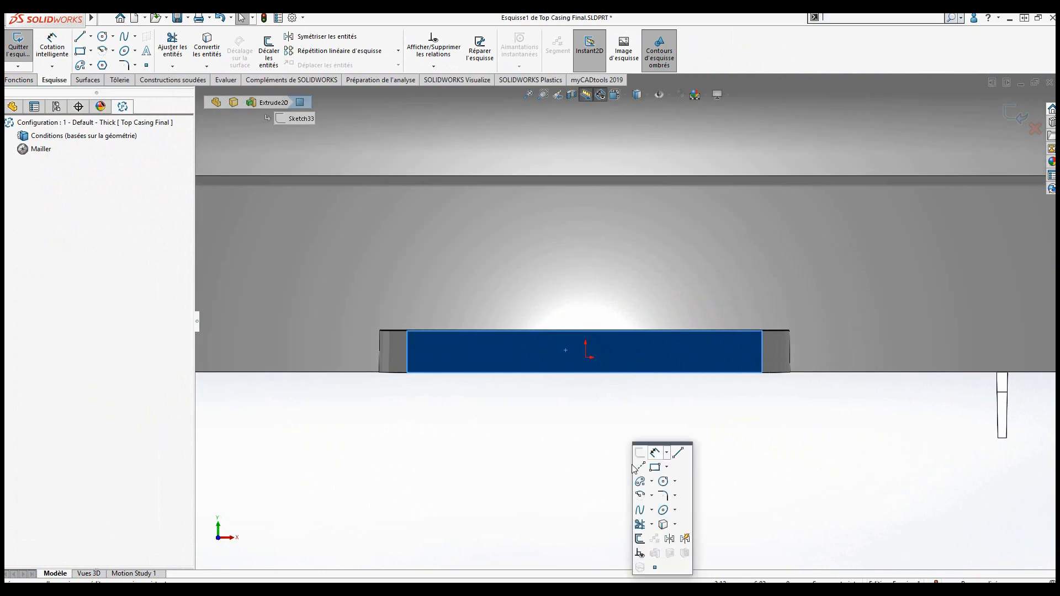
pyautogui.click(655, 568)
pyautogui.click(586, 358)
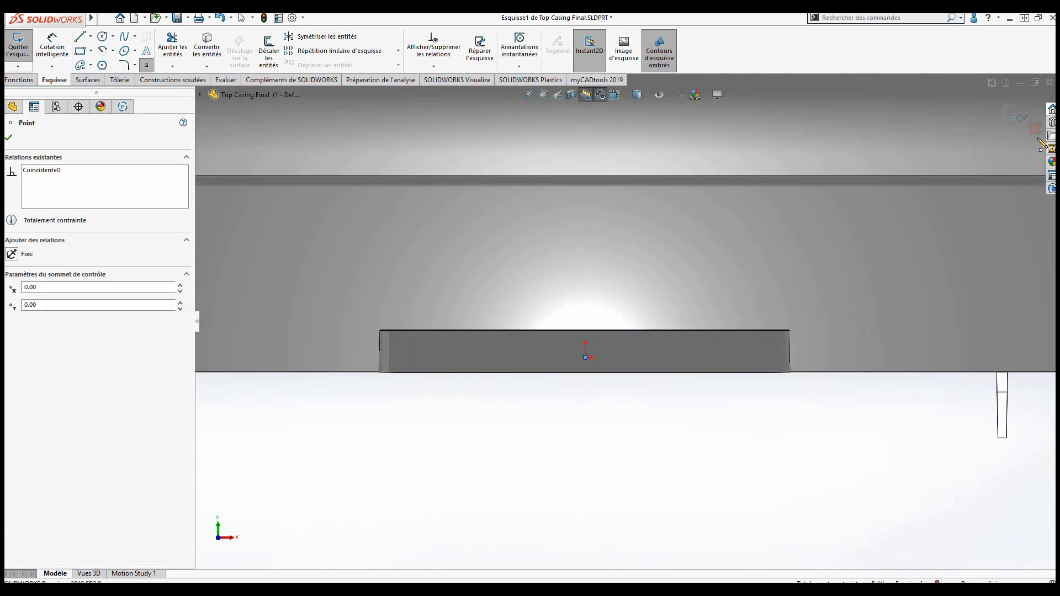
pyautogui.press('Escape')
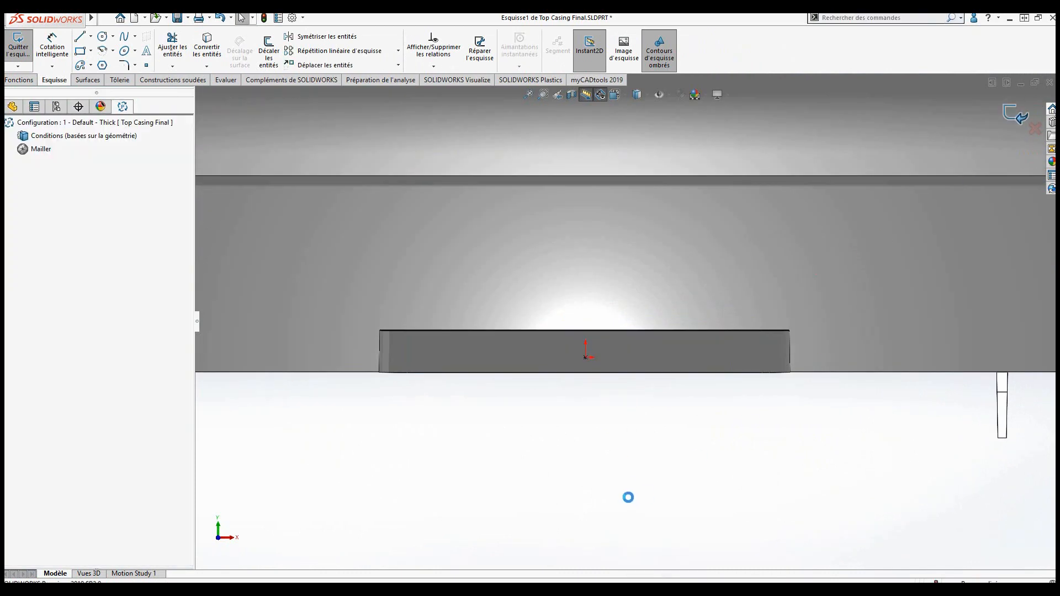
# Add a geometry-based injection point of type Point at the tab's sketch point, with a diameter of 3 mm
pyautogui.rightClick(127, 143)
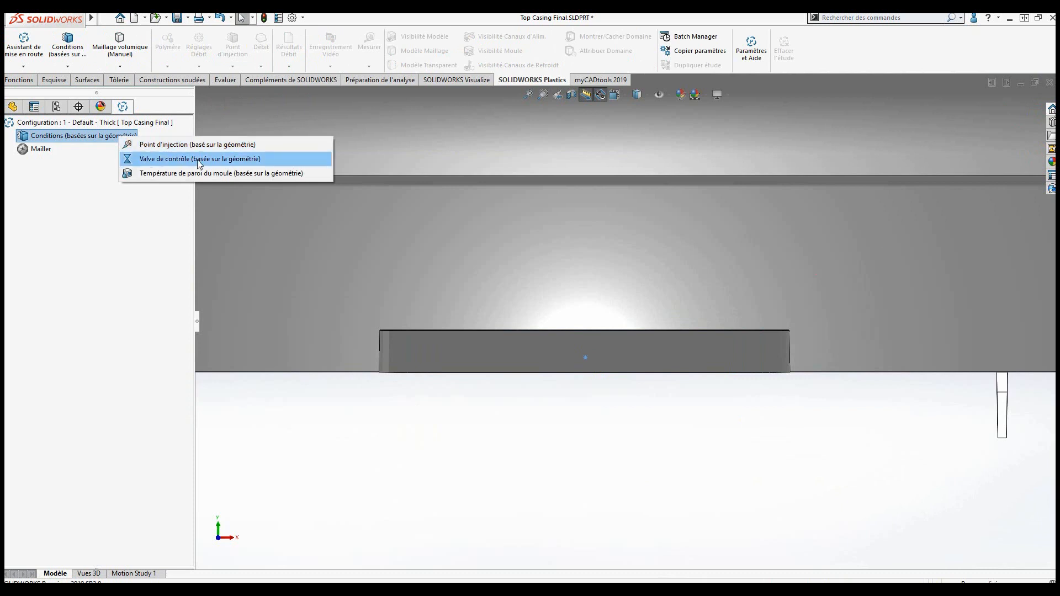
pyautogui.click(163, 144)
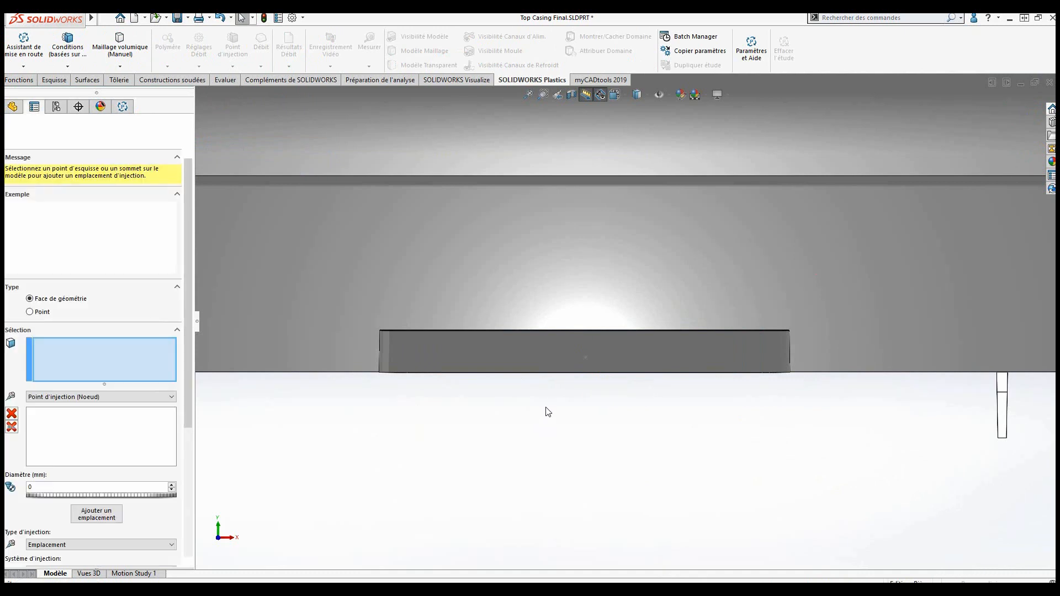
pyautogui.click(31, 312)
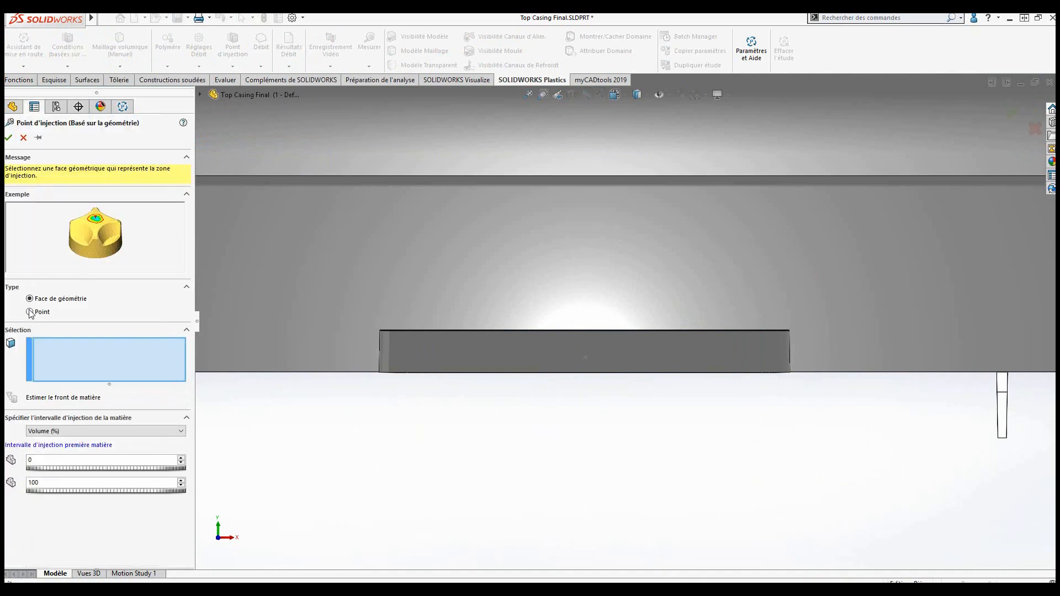
pyautogui.click(588, 358)
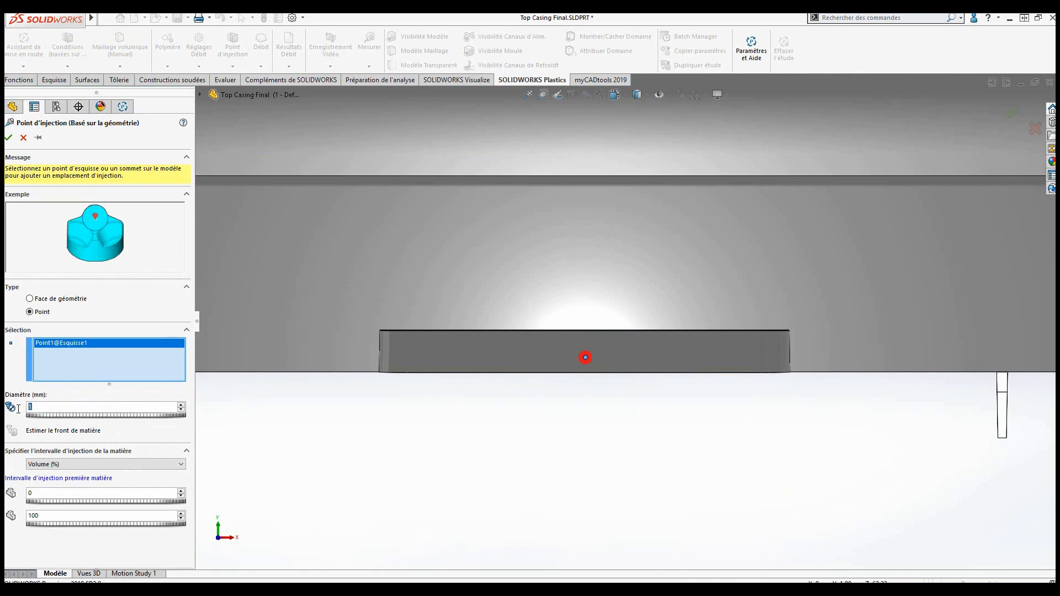
pyautogui.write('3')
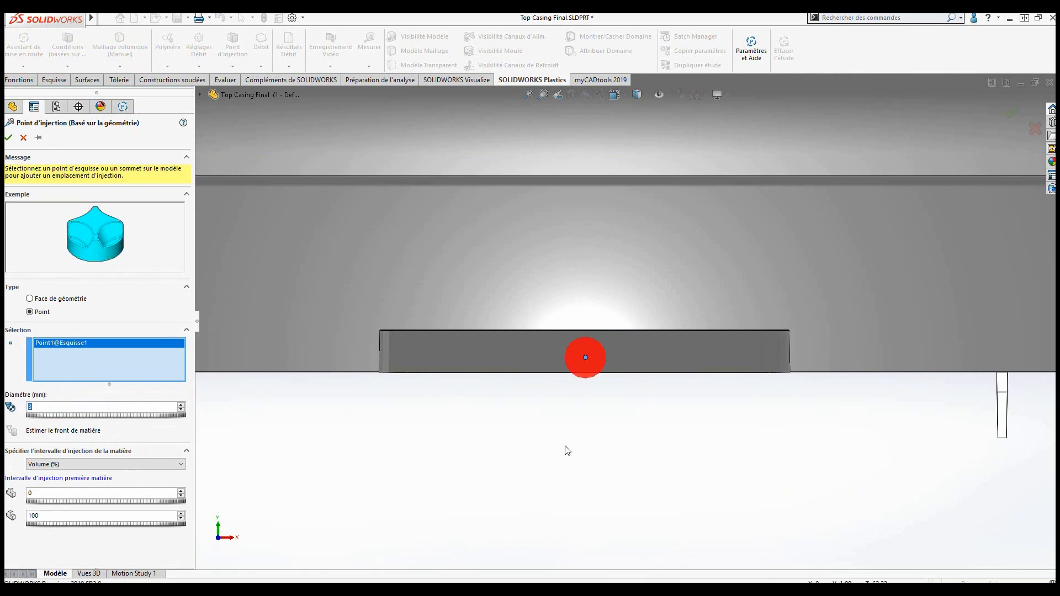
pyautogui.moveTo(674, 359); pyautogui.dragTo(722, 158, button='middle')
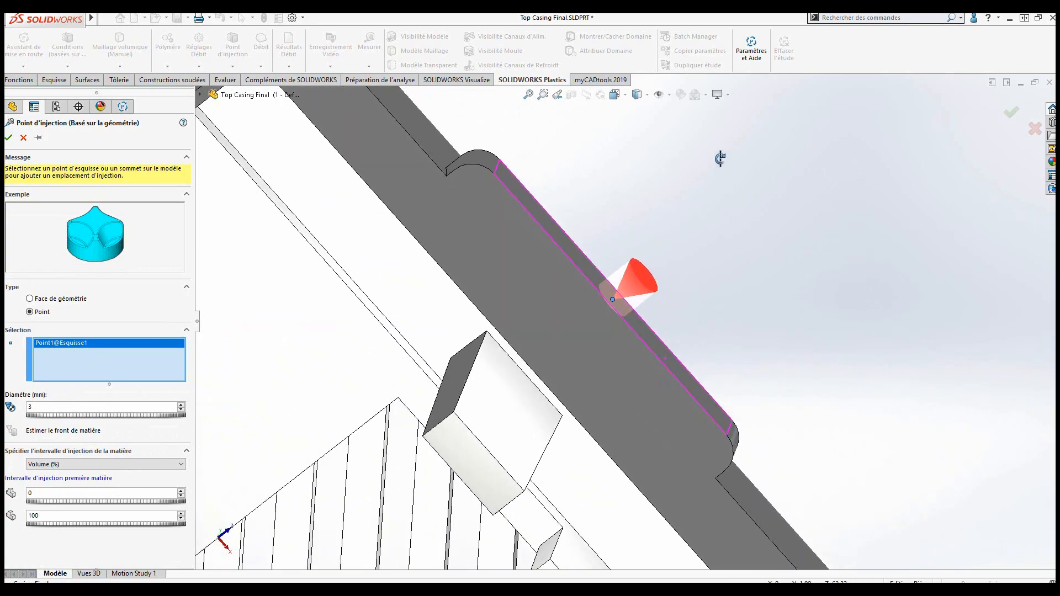
pyautogui.click(8, 138)
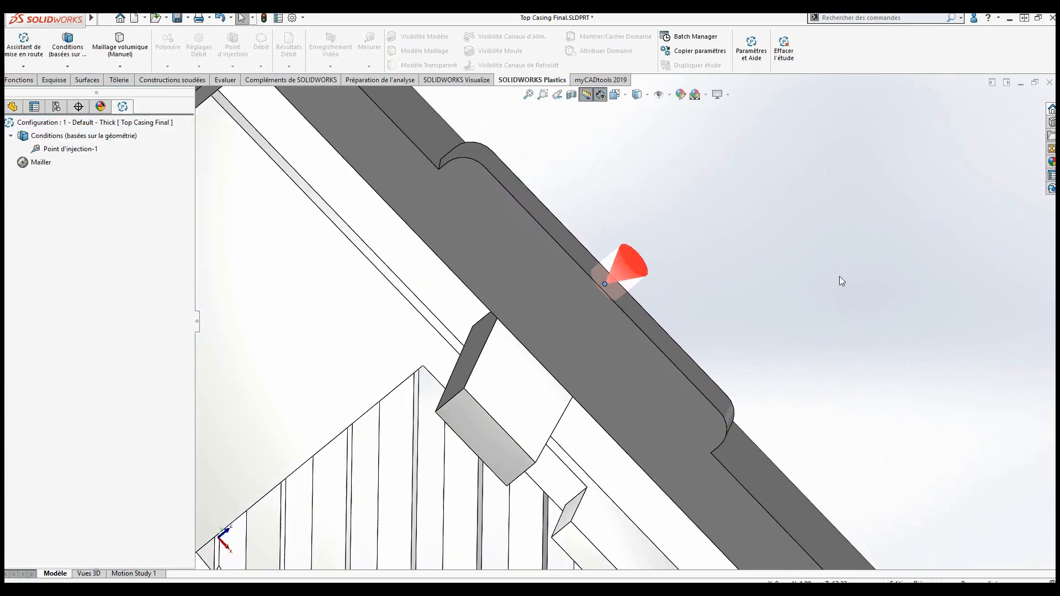
# Generate a manual shell mesh of the cavity with a global size of 5 mm and automatic local refinement
pyautogui.hotkey('ctrl', '7')
pyautogui.rightClick(34, 164)
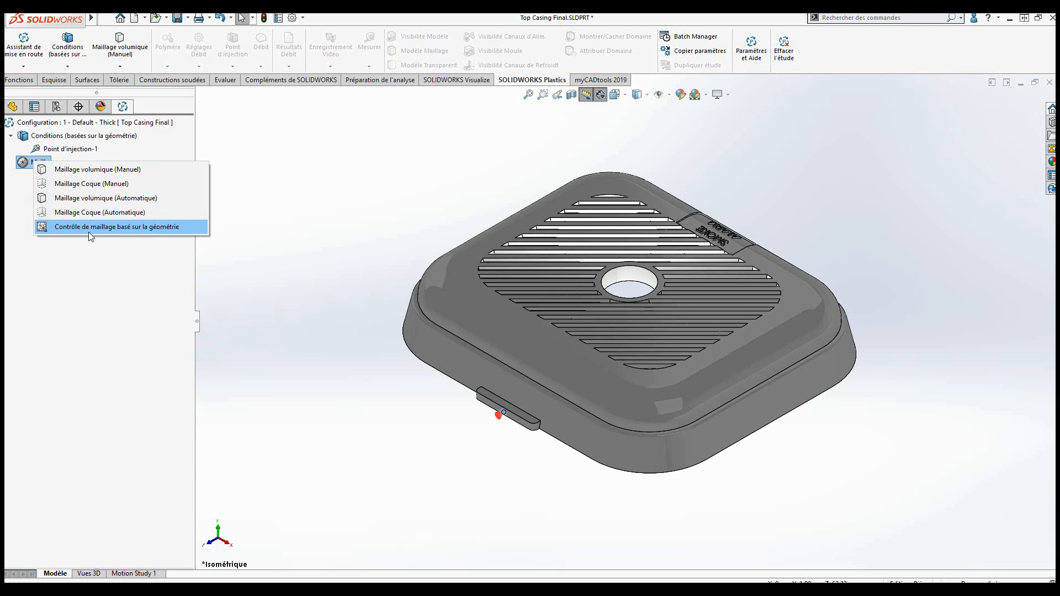
pyautogui.click(103, 184)
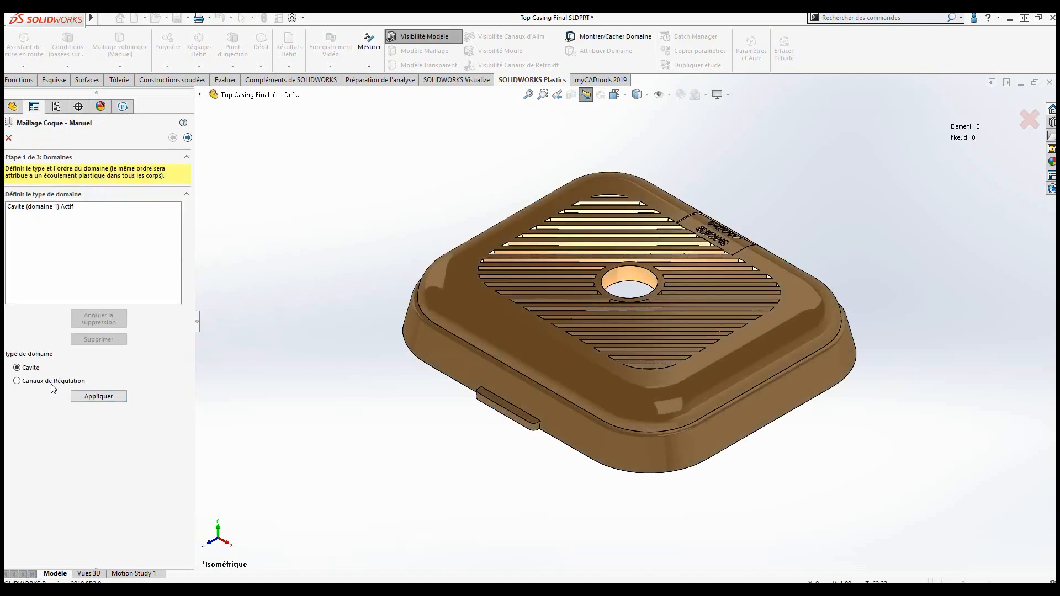
pyautogui.click(188, 138)
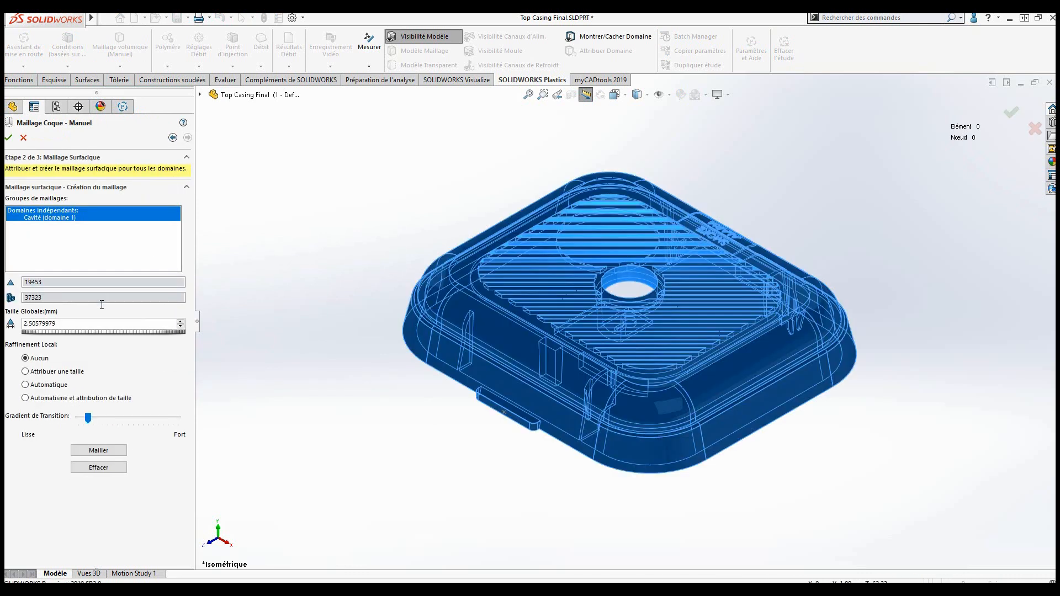
pyautogui.doubleClick(55, 324)
pyautogui.write('5')
pyautogui.press('Tab')
pyautogui.click(40, 389)
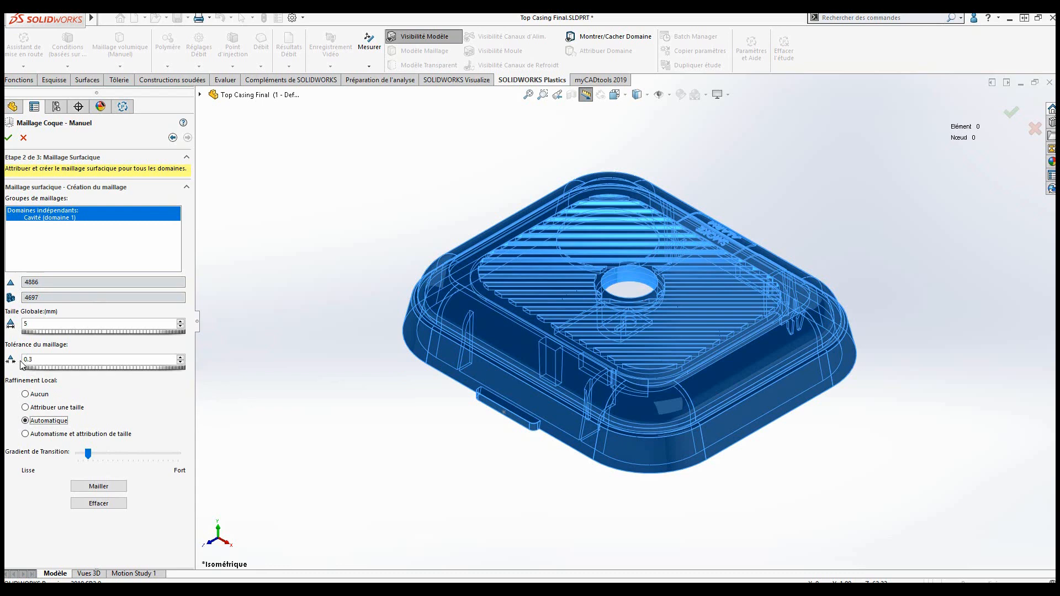
pyautogui.click(107, 487)
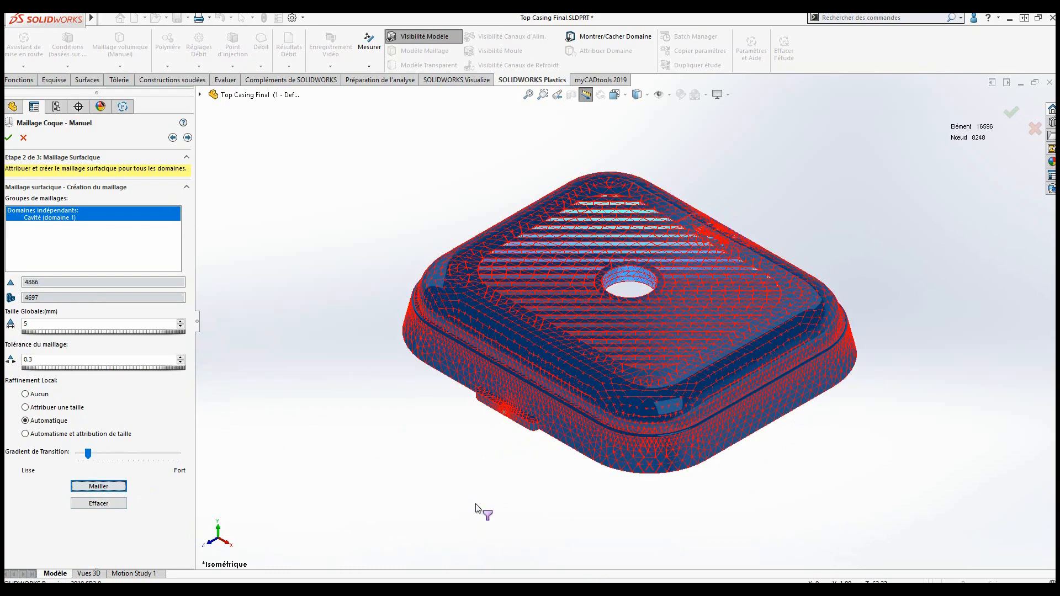
# Inspect the mesh density on the tab around the injection point and accept the shell mesh
pyautogui.moveTo(637, 407); pyautogui.dragTo(858, 274, button='middle')
pyautogui.scroll(-5, 684, 375)
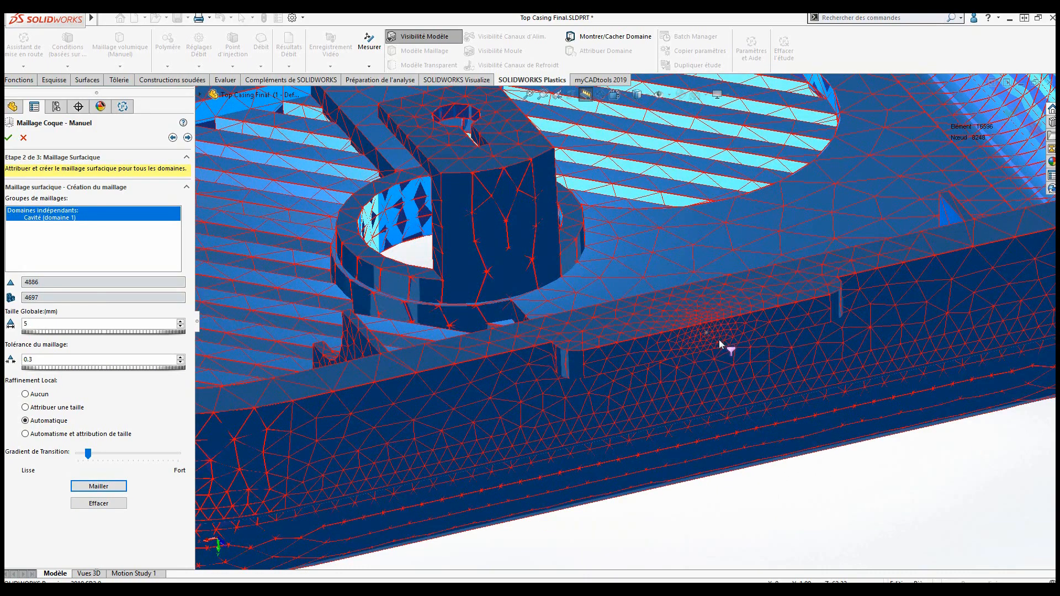
pyautogui.press('f')
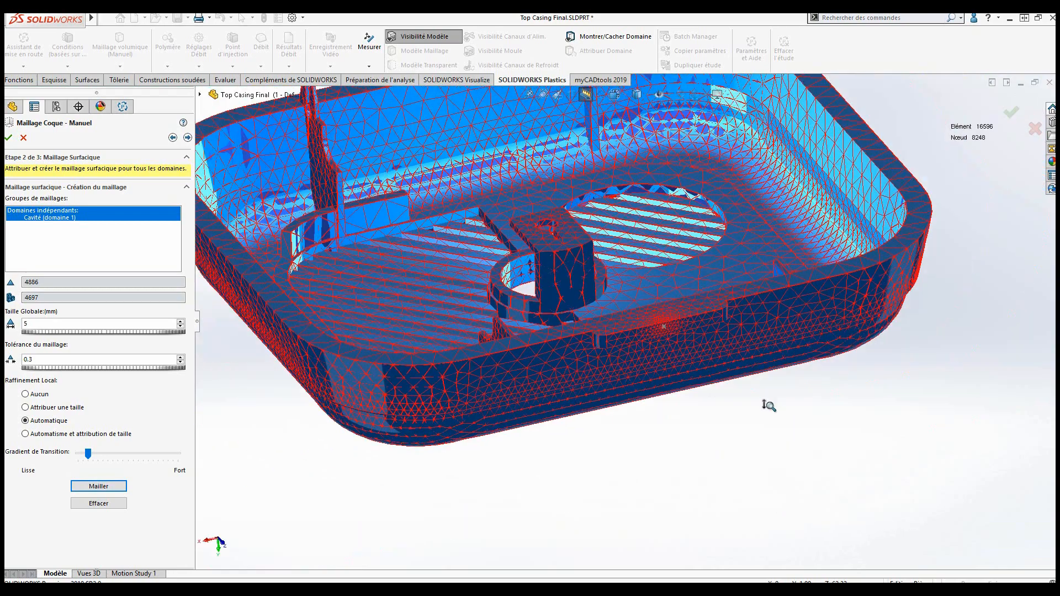
pyautogui.click(8, 137)
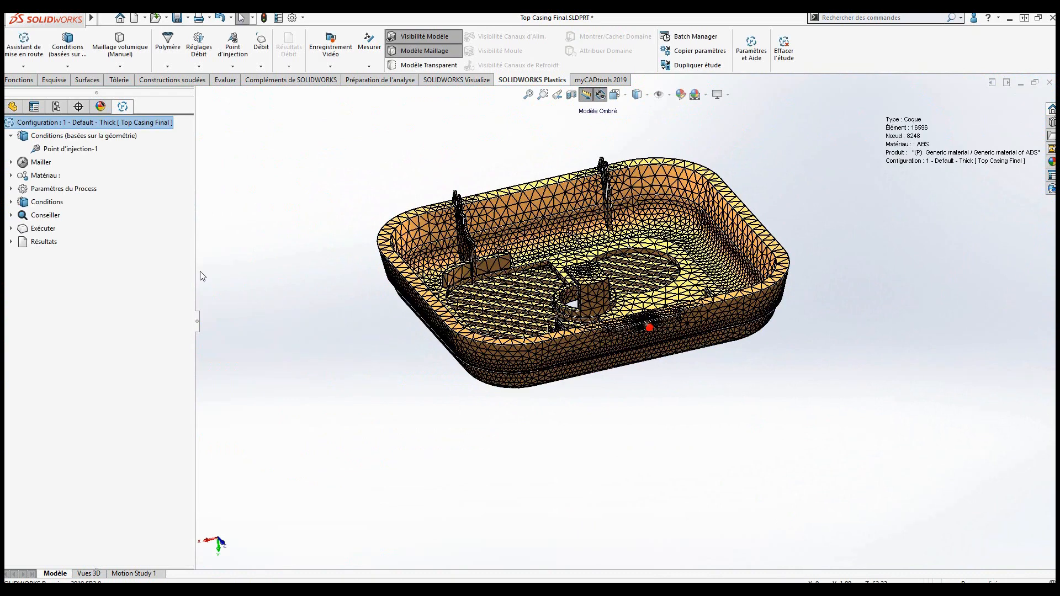
# Open the polymer selection for the cavity and switch to the default plastics database
pyautogui.click(11, 176)
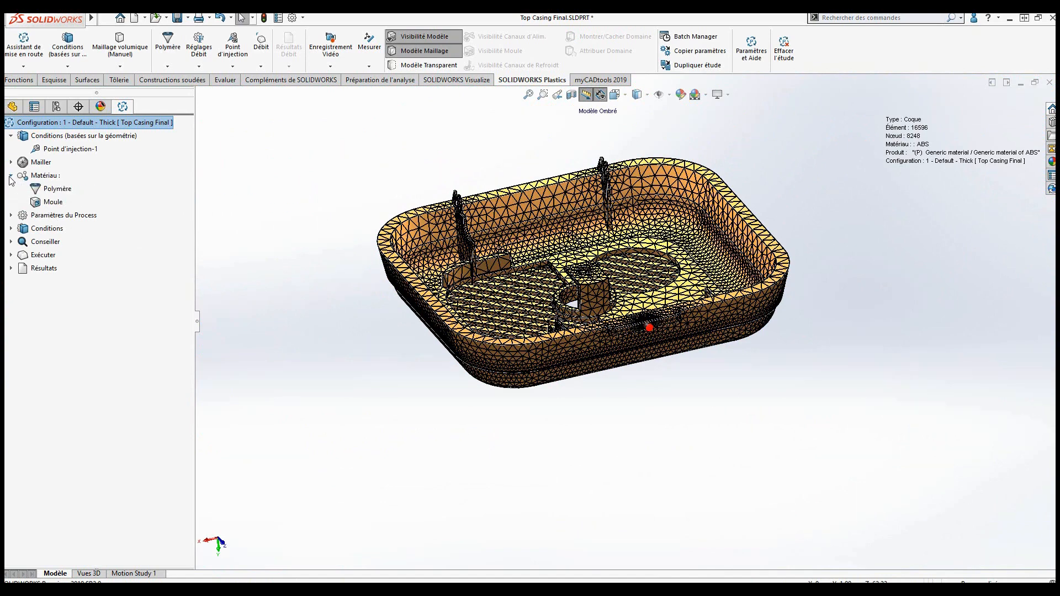
pyautogui.rightClick(65, 189)
pyautogui.click(83, 195)
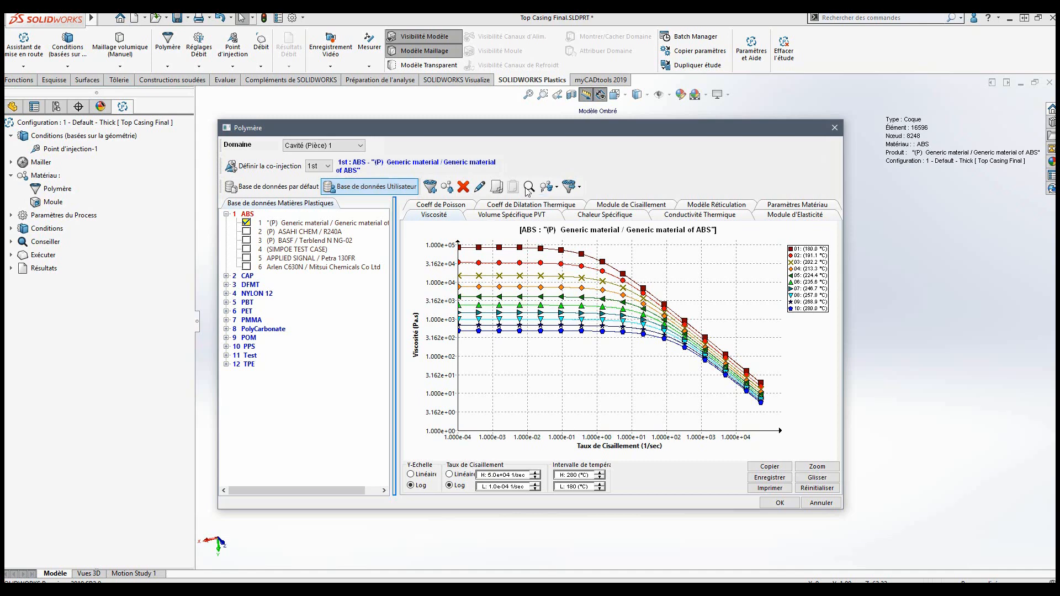
pyautogui.click(271, 186)
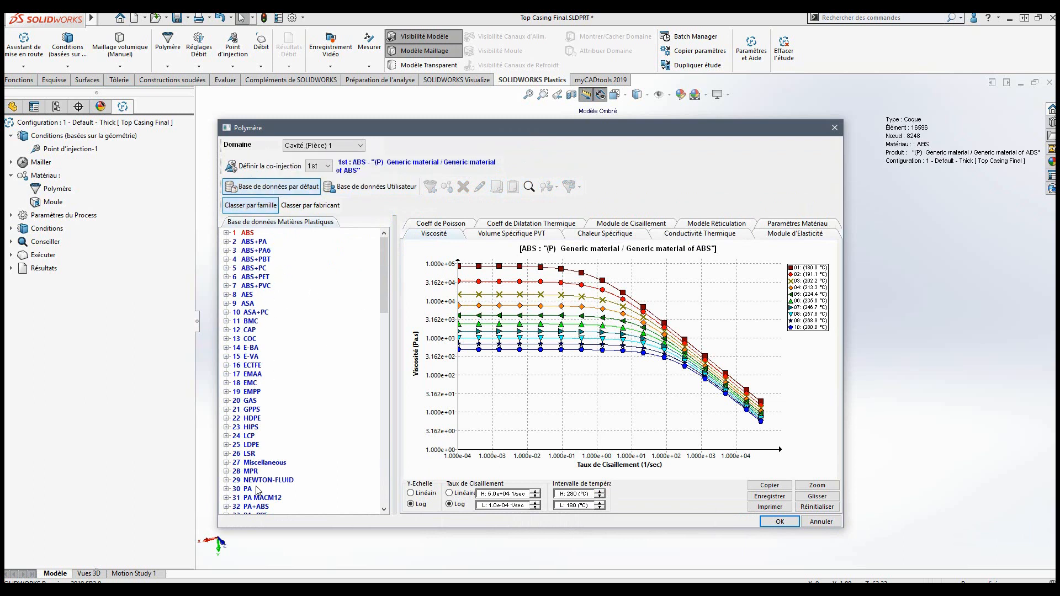
# Browse the default plastics database by manufacturer and return to sorting it by family
pyautogui.click(325, 209)
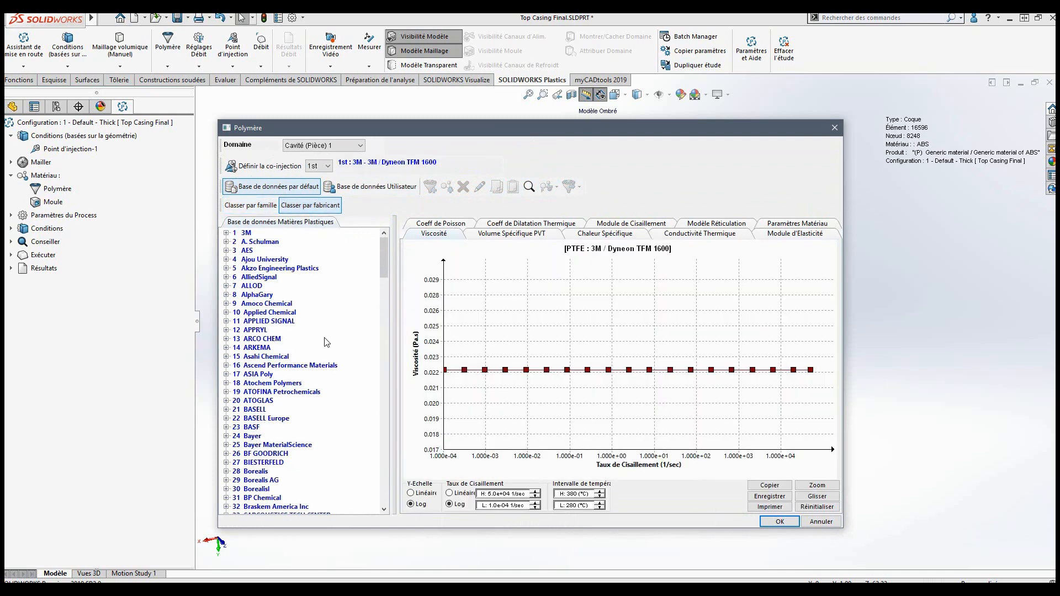
pyautogui.moveTo(386, 269); pyautogui.dragTo(381, 244)
pyautogui.click(267, 205)
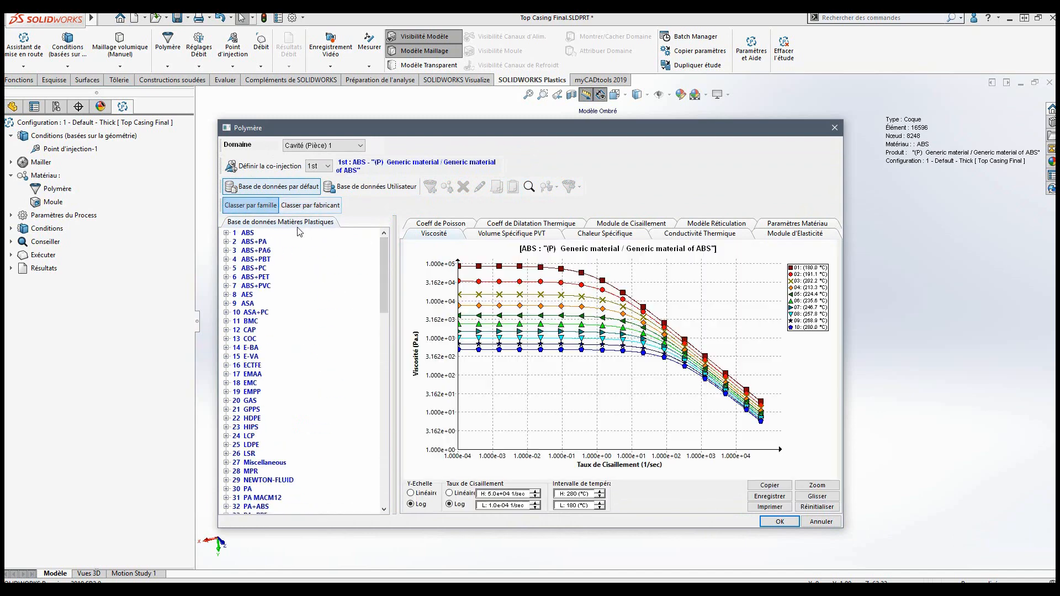
# Select "Generic material of PC" from the PC family as the cavity's polymer
pyautogui.click(385, 378)
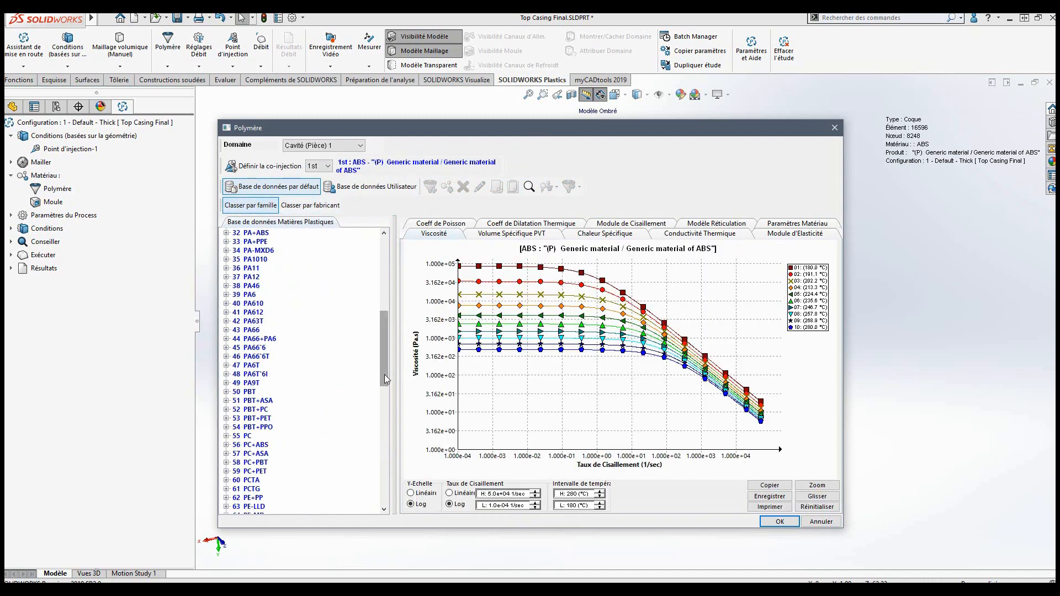
pyautogui.click(226, 436)
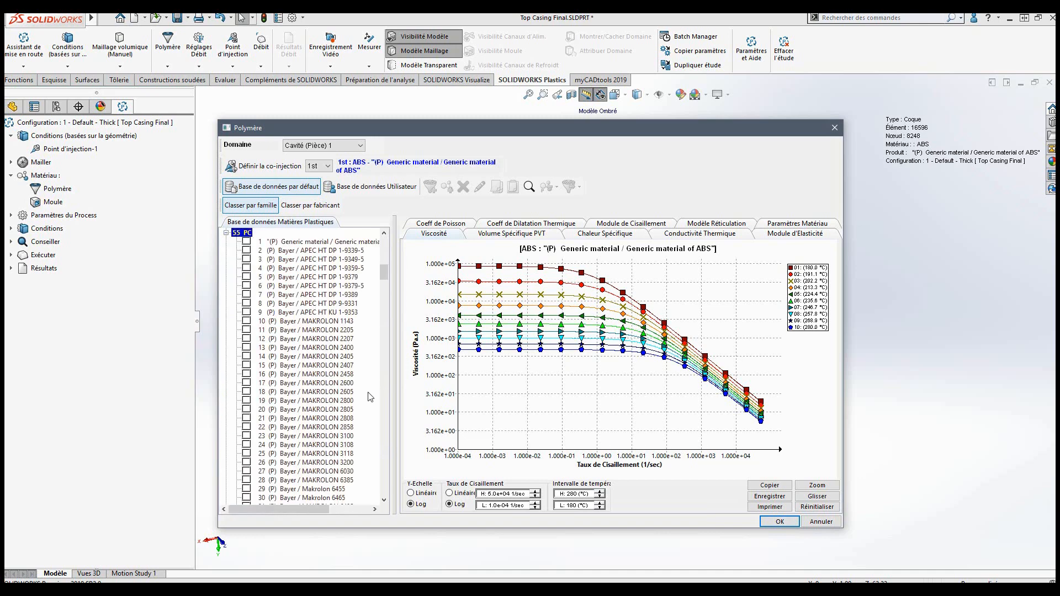
pyautogui.click(246, 242)
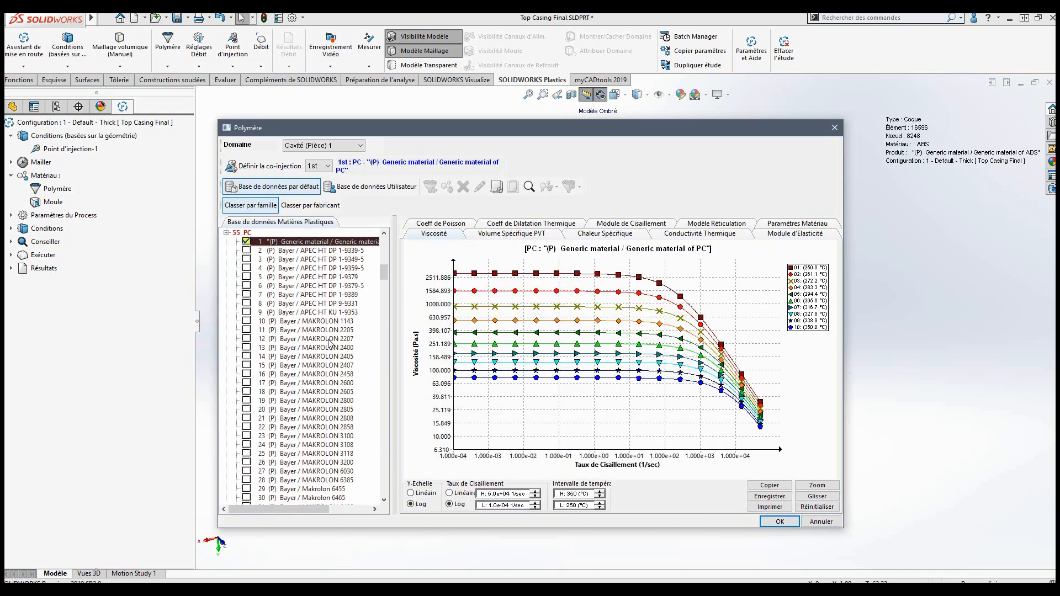
# Review the material parameters of the generic PC and confirm it as the cavity's polymer
pyautogui.scroll(-9, 334, 366)
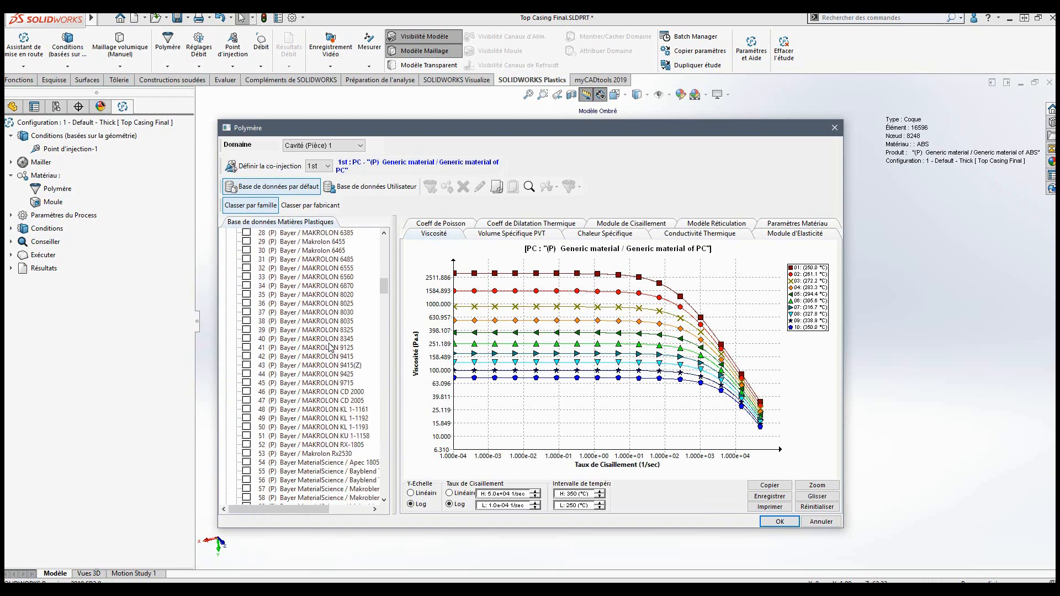
pyautogui.scroll(15, 334, 466)
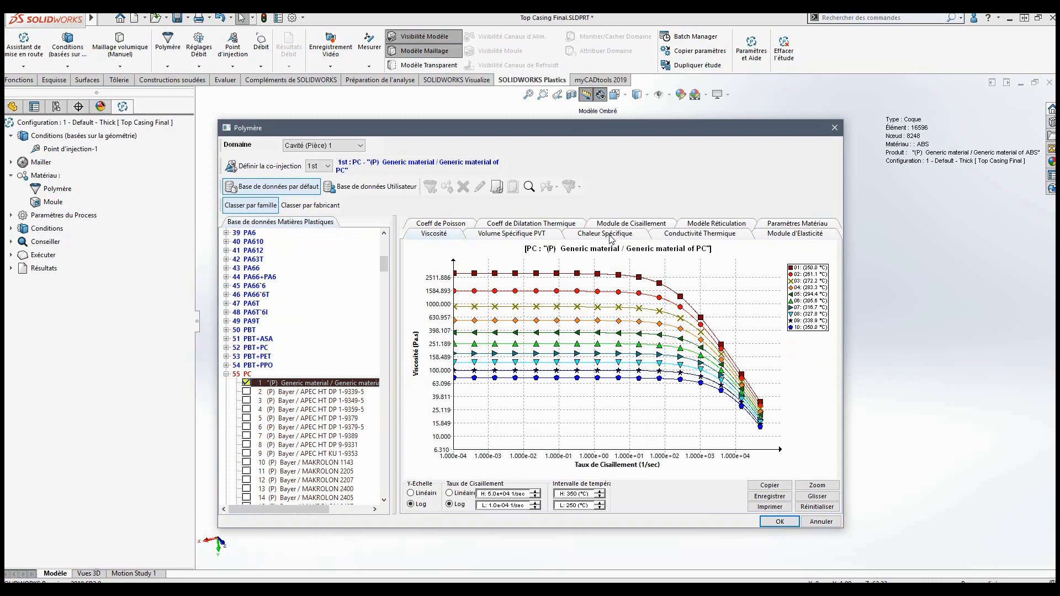
pyautogui.click(801, 224)
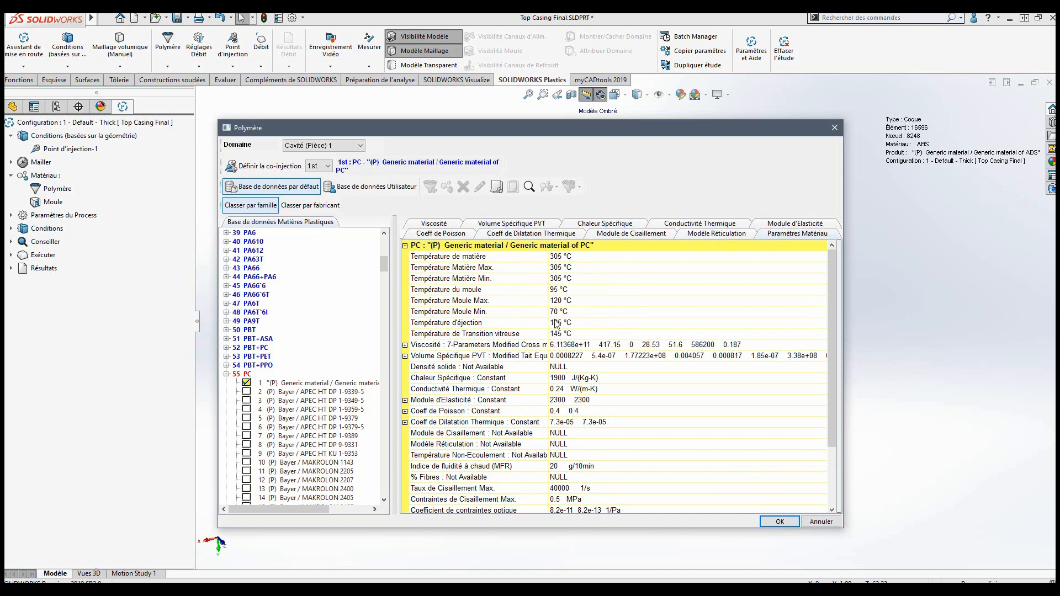
pyautogui.click(782, 522)
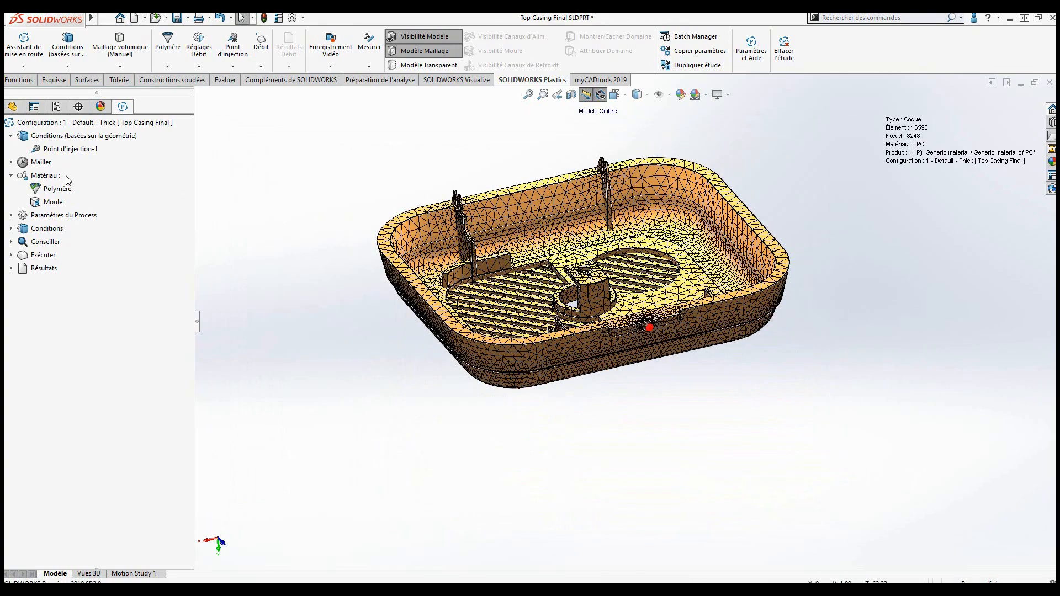
# Run the flow analysis (Débit) on the thick casing configuration
pyautogui.click(11, 136)
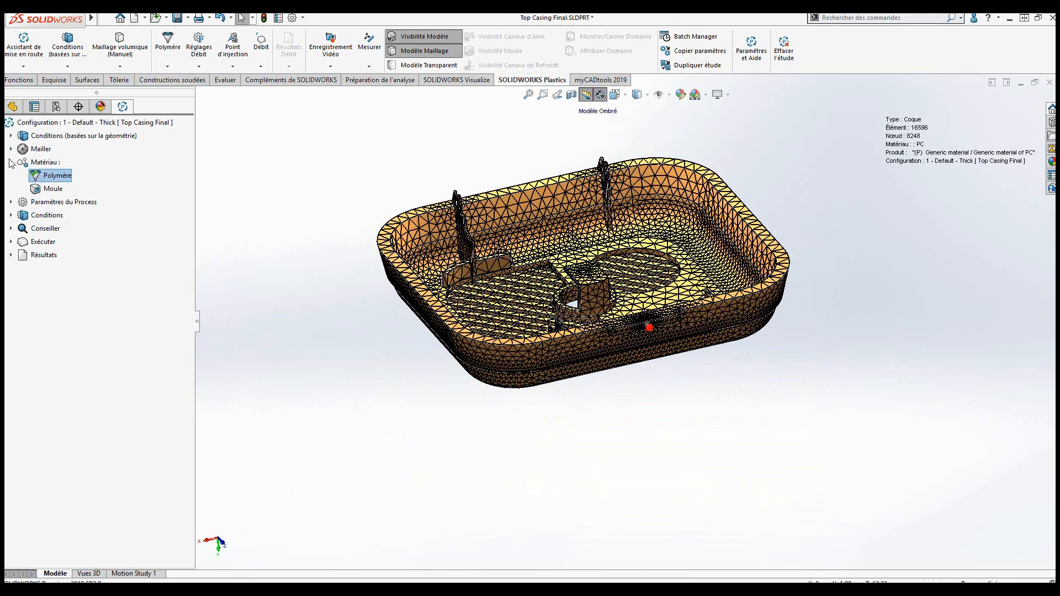
pyautogui.click(10, 162)
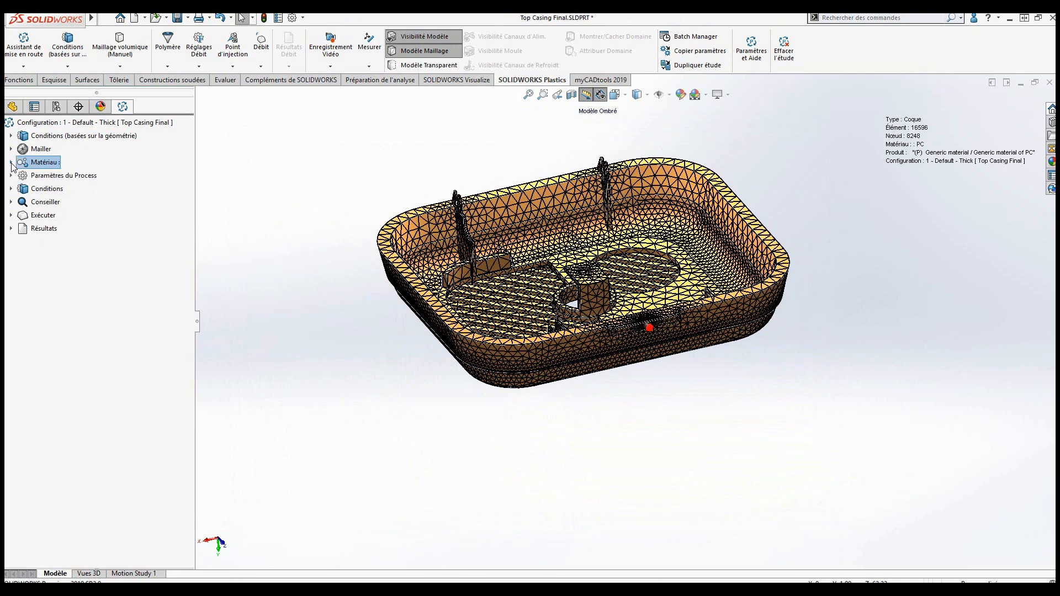
pyautogui.click(11, 215)
pyautogui.rightClick(52, 228)
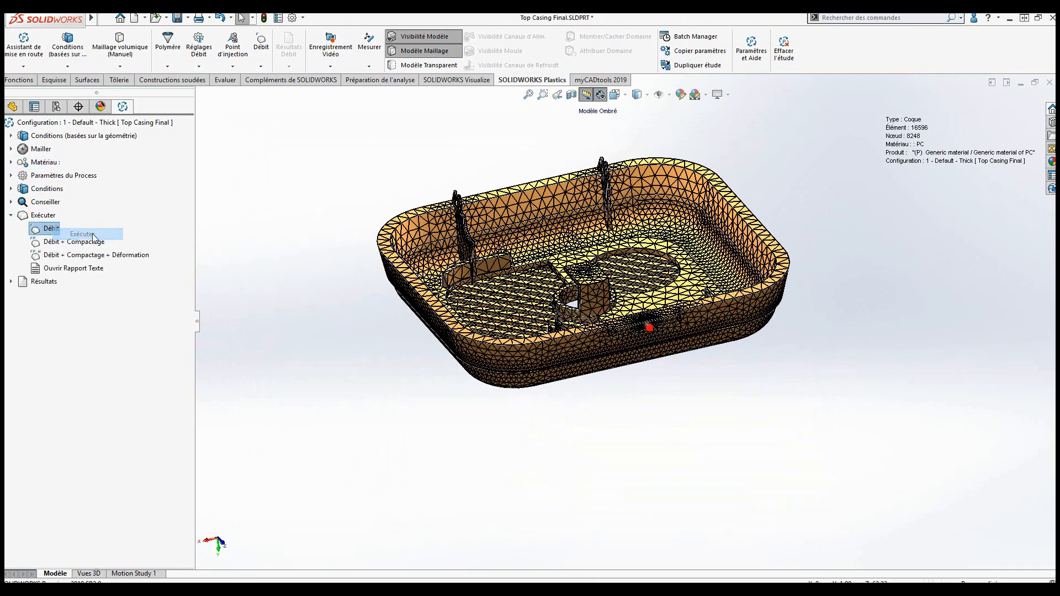
pyautogui.click(93, 237)
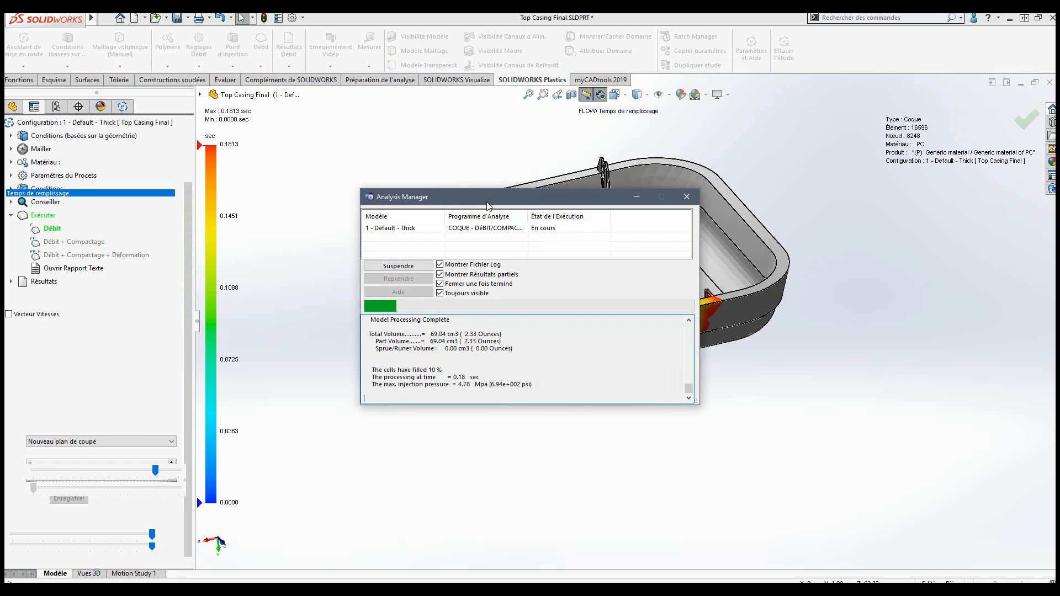
# Enlarge the analysis log clear of the part and inspect the partial fill-time results from both sides of the casing
pyautogui.moveTo(488, 206); pyautogui.dragTo(372, 366)
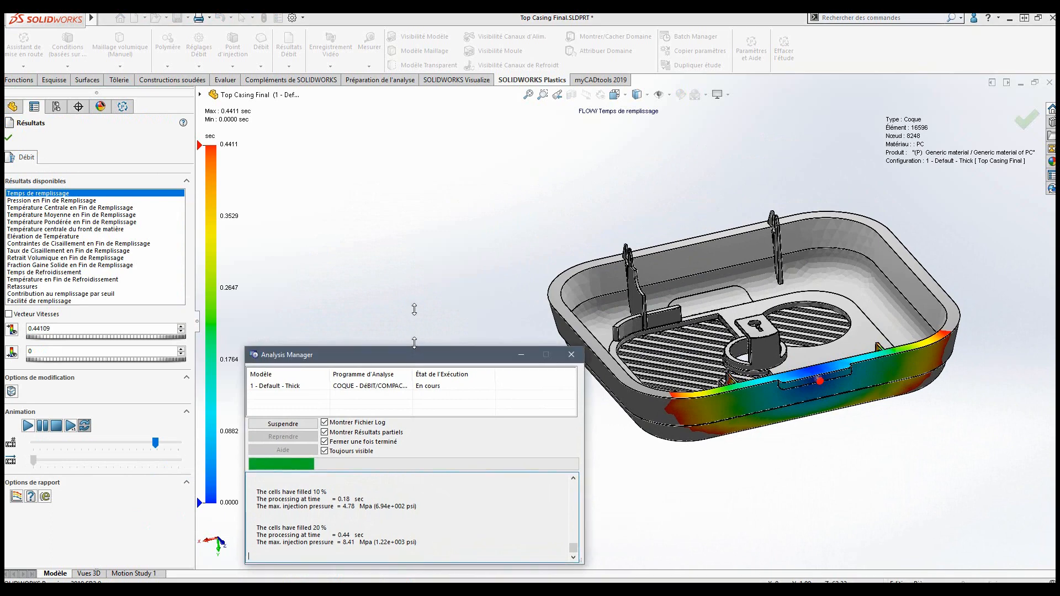
pyautogui.moveTo(409, 351); pyautogui.dragTo(409, 118)
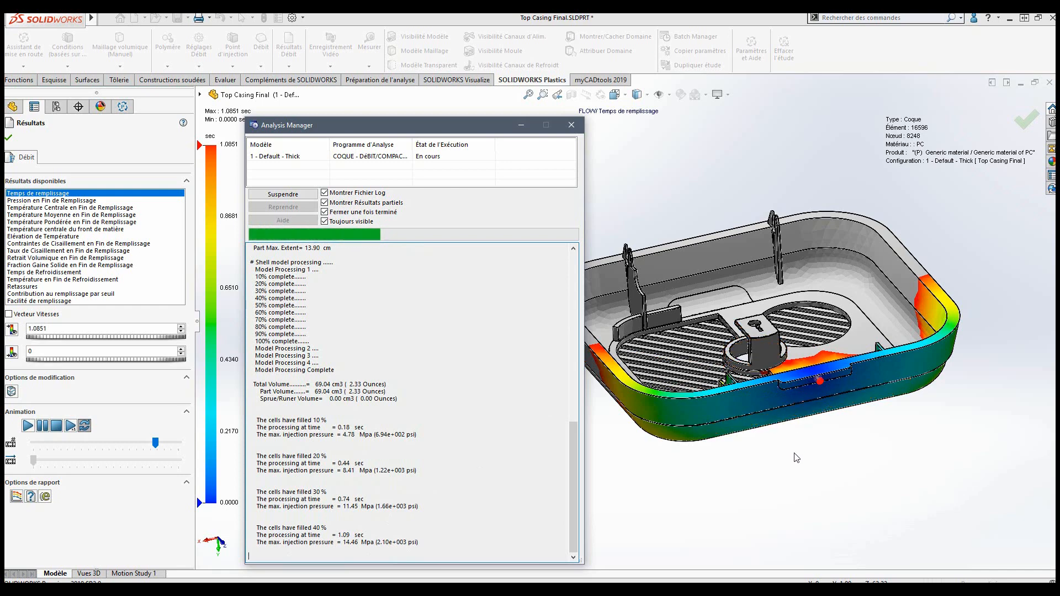
pyautogui.moveTo(797, 458); pyautogui.dragTo(914, 290, button='middle')
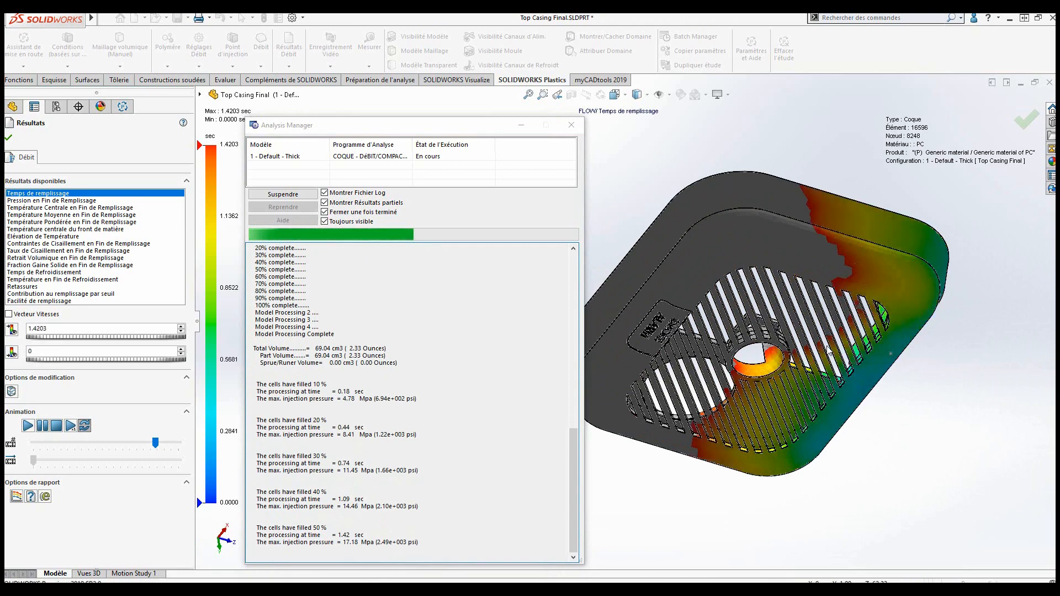
pyautogui.keyDown('ctrl'); pyautogui.moveTo(928, 383); pyautogui.dragTo(965, 595, button='middle'); pyautogui.keyUp('ctrl')
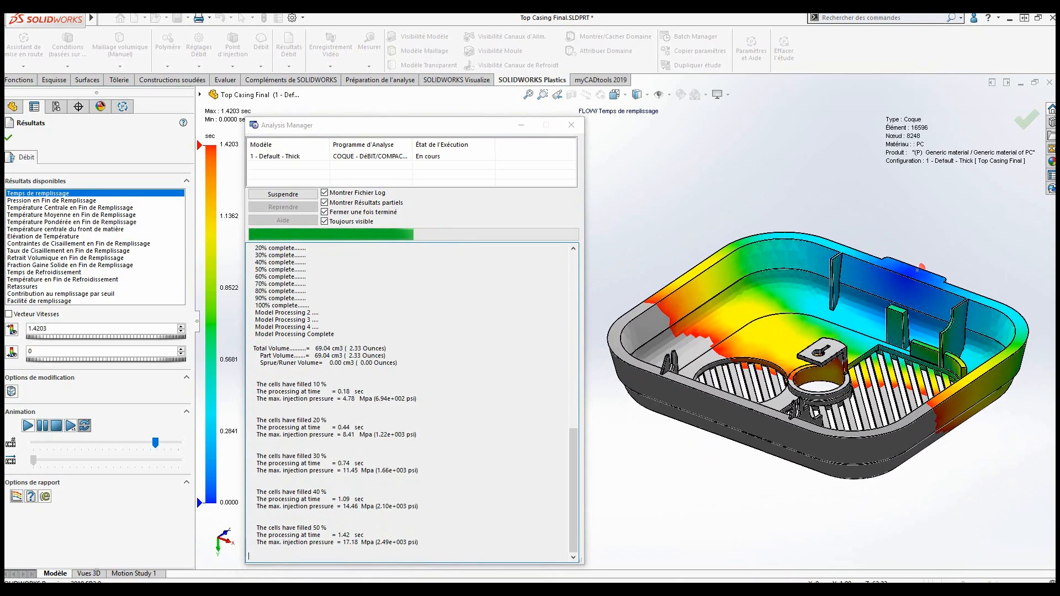
pyautogui.moveTo(969, 448); pyautogui.dragTo(972, 471, button='middle')
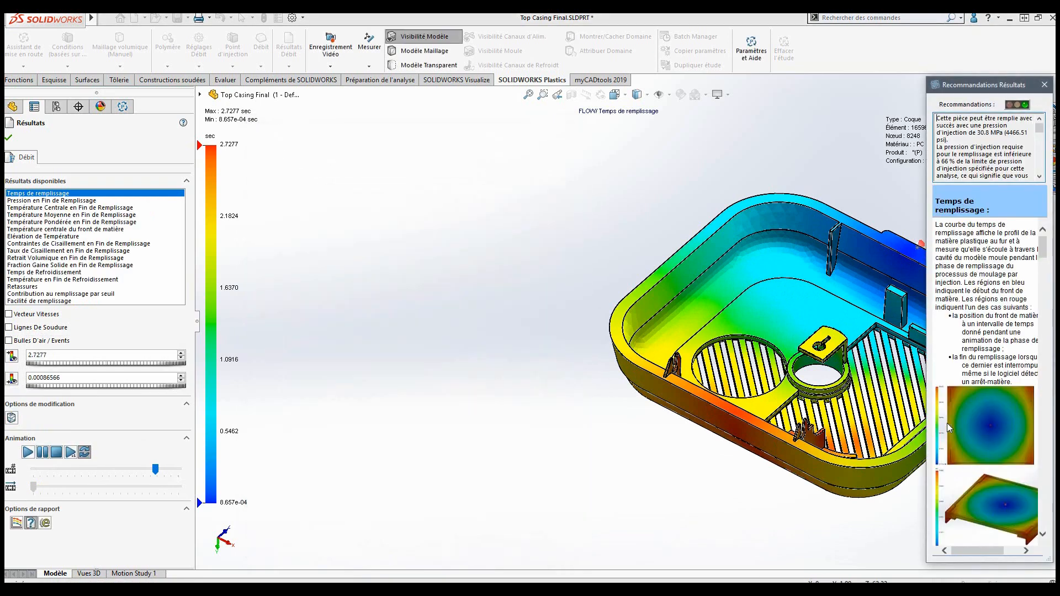
# Read the results recommendations for the completed fill analysis and dismiss them
pyautogui.keyDown('ctrl'); pyautogui.moveTo(750, 323); pyautogui.dragTo(459, 296, button='middle'); pyautogui.keyUp('ctrl')
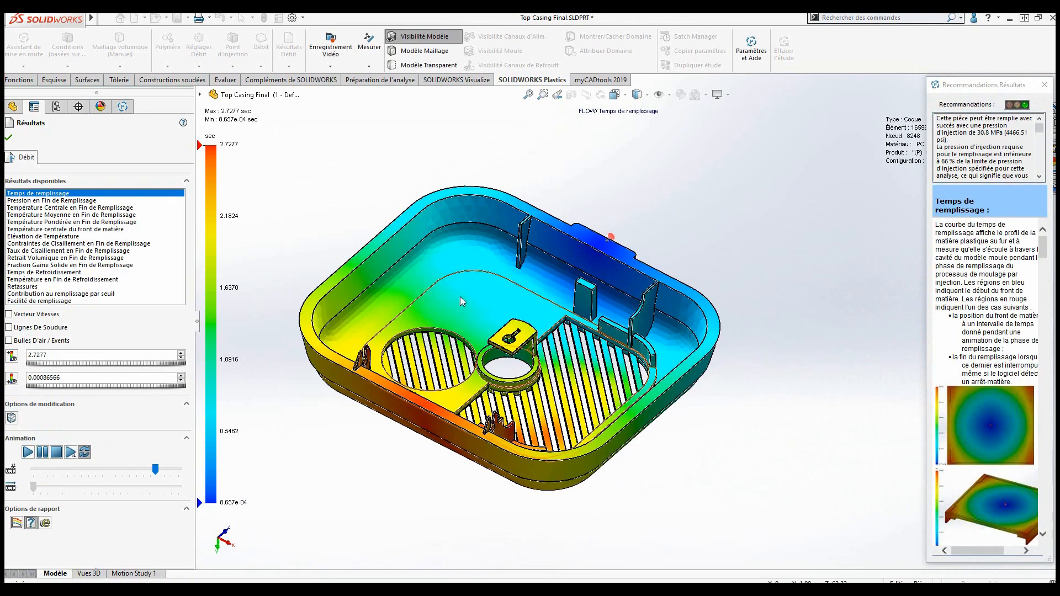
pyautogui.click(993, 86)
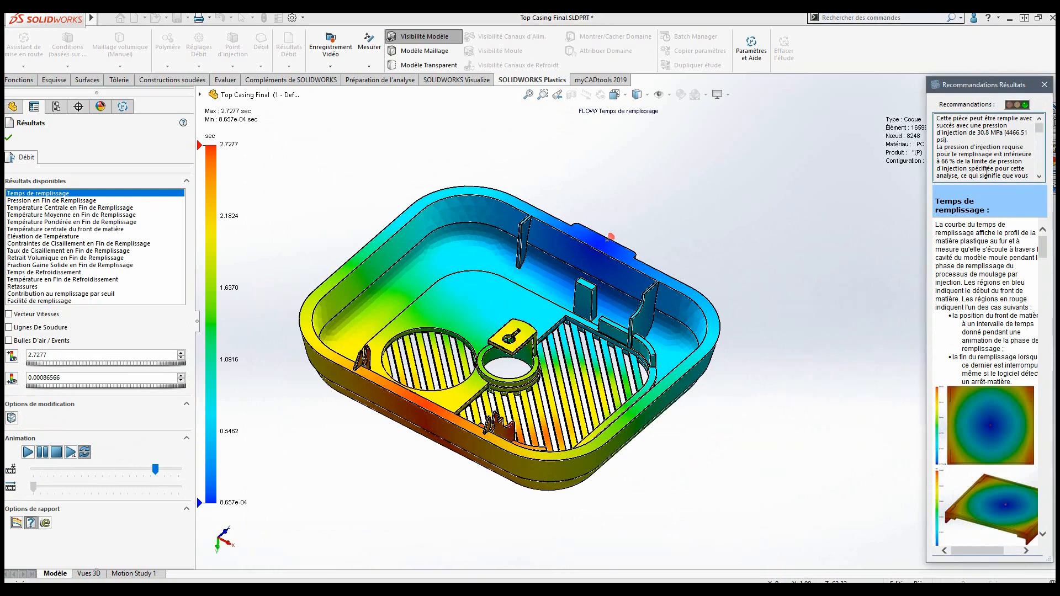
pyautogui.click(1043, 87)
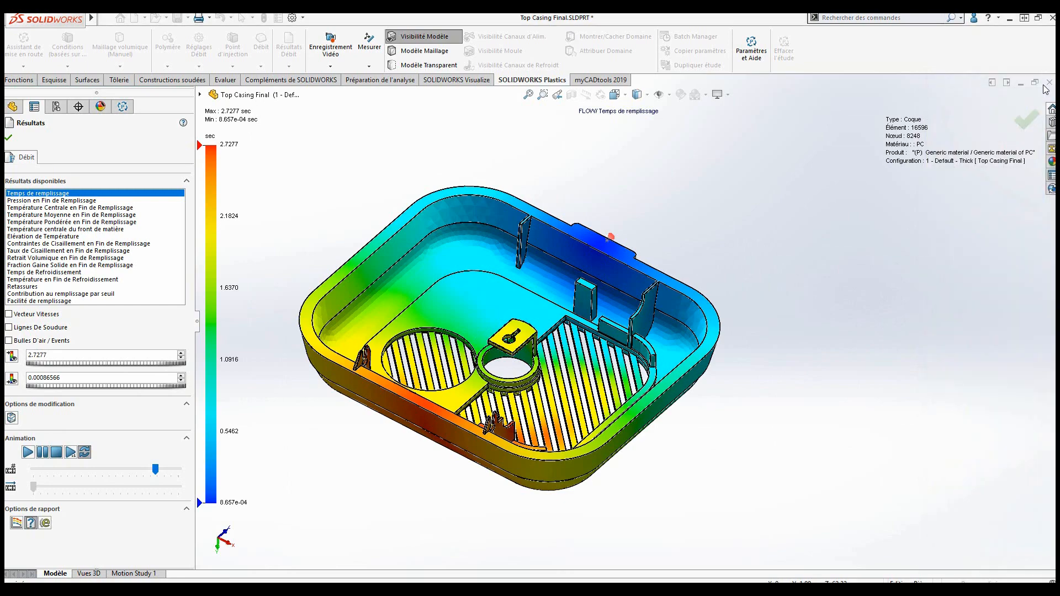
# Slow down the fill-time animation and examine how the plastic fills the casing
pyautogui.keyDown('ctrl'); pyautogui.moveTo(843, 211); pyautogui.dragTo(915, 219, button='middle'); pyautogui.keyUp('ctrl')
pyautogui.keyDown('shift'); pyautogui.moveTo(795, 292); pyautogui.dragTo(845, 200, button='middle'); pyautogui.keyUp('shift')
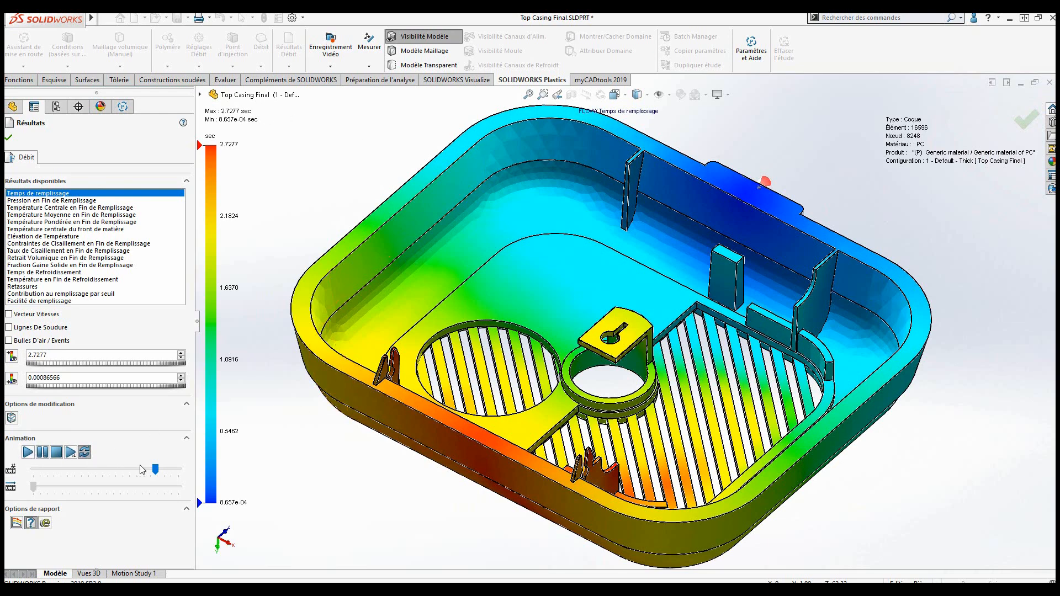
pyautogui.moveTo(42, 468); pyautogui.dragTo(101, 469)
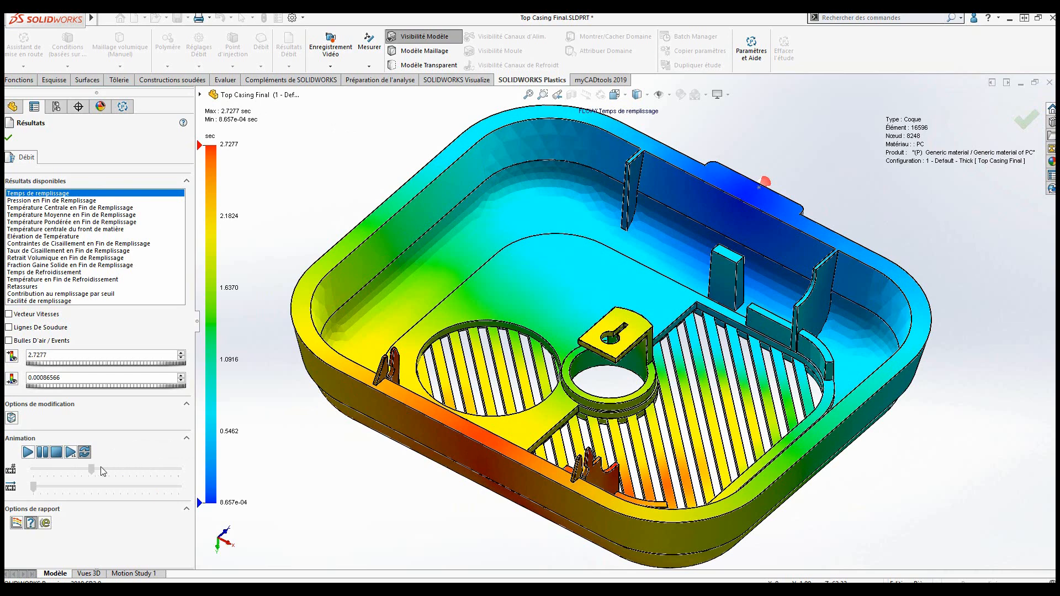
pyautogui.click(42, 453)
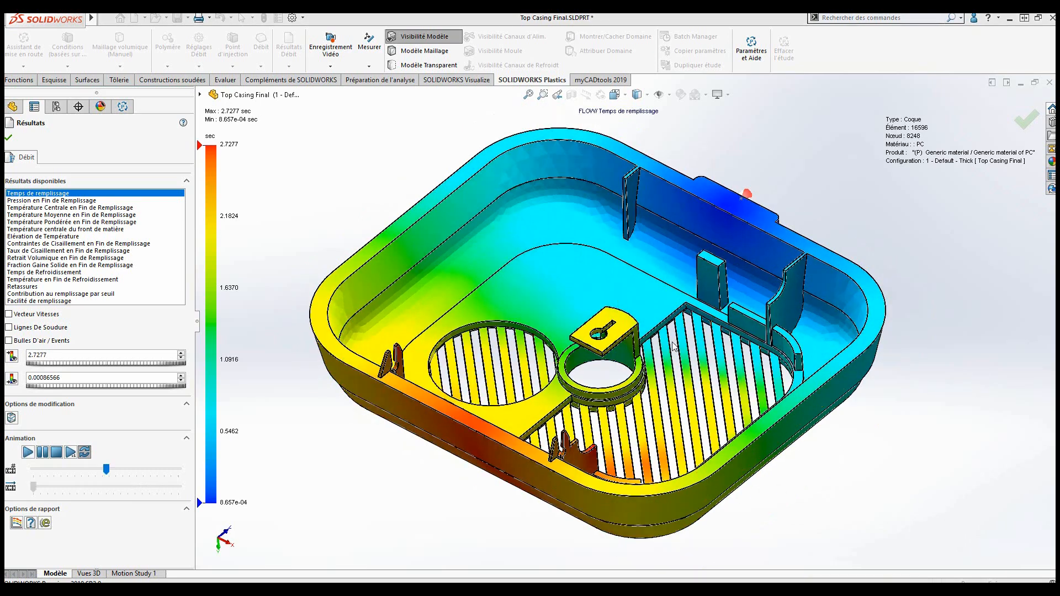
# Display the weld lines (Lignes De Soudure) on the casing, examine them around the grilles, and hide them again
pyautogui.click(34, 330)
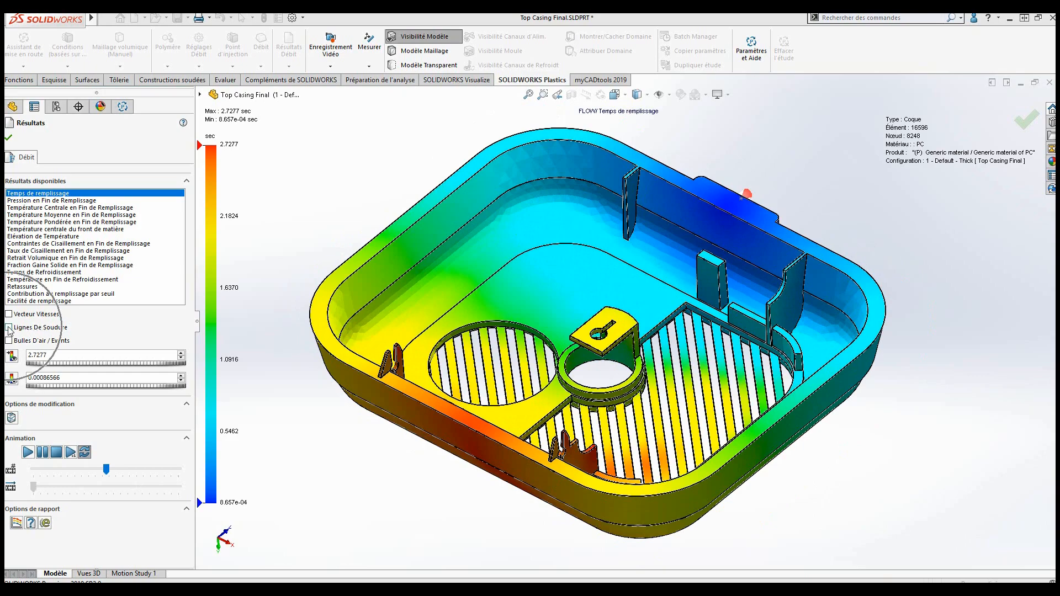
pyautogui.moveTo(755, 397)
pyautogui.mouseDown(button='middle')
pyautogui.moveTo(806, 466)
pyautogui.moveTo(753, 534)
pyautogui.moveTo(753, 367)
pyautogui.moveTo(844, 329)
pyautogui.moveTo(859, 372)
pyautogui.moveTo(850, 447)
pyautogui.moveTo(834, 327)
pyautogui.moveTo(748, 414)
pyautogui.mouseUp(button='middle')
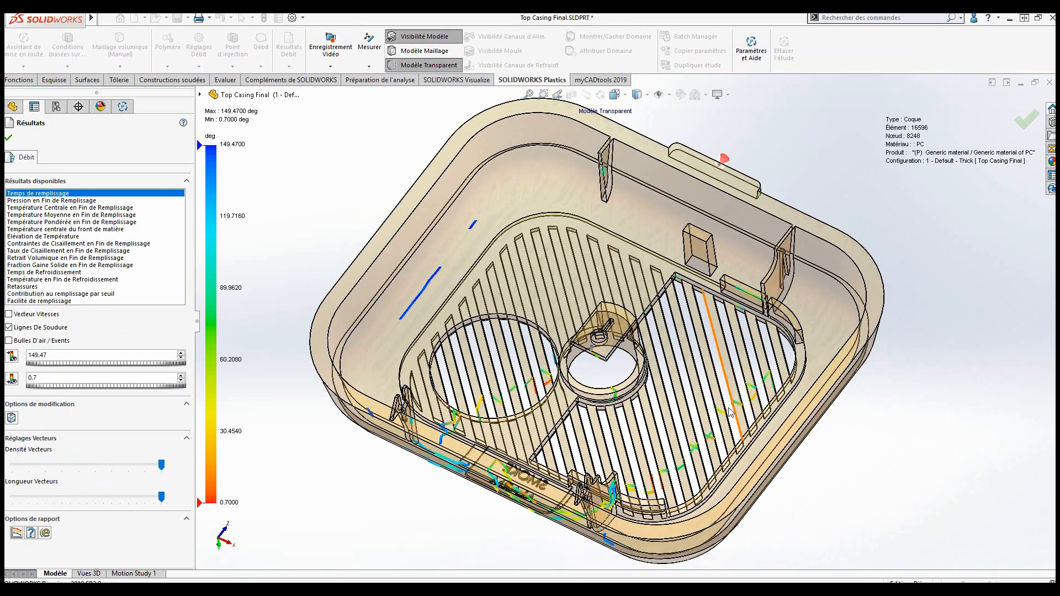
pyautogui.click(60, 328)
# Display the air bubbles and vents (Bulles D'air / Events) on the fill-time plot and examine their locations
pyautogui.moveTo(464, 310); pyautogui.dragTo(458, 356, button='middle')
pyautogui.click(8, 341)
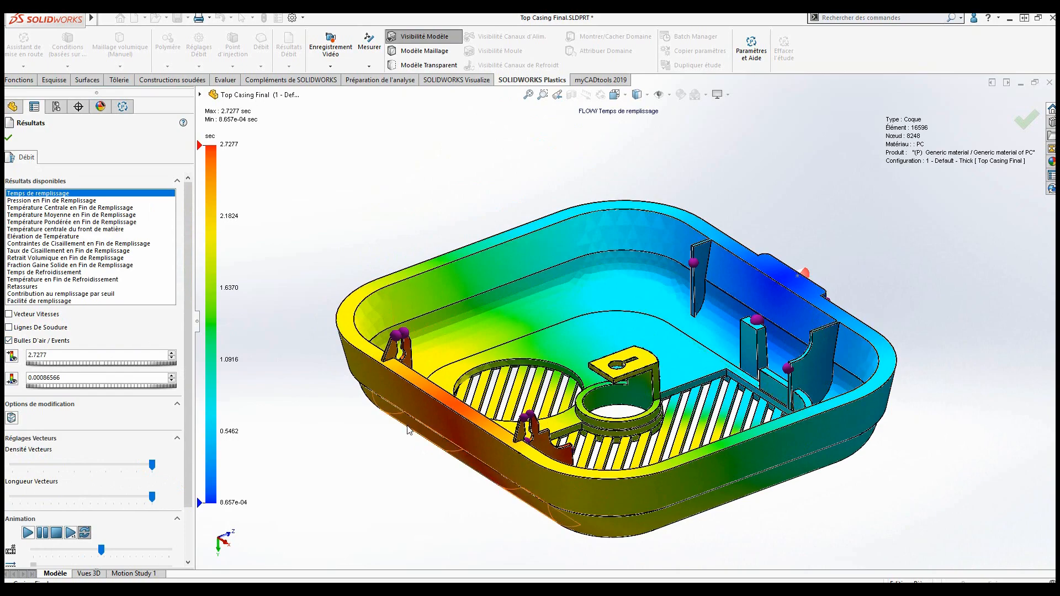
pyautogui.moveTo(397, 446); pyautogui.dragTo(461, 419, button='middle')
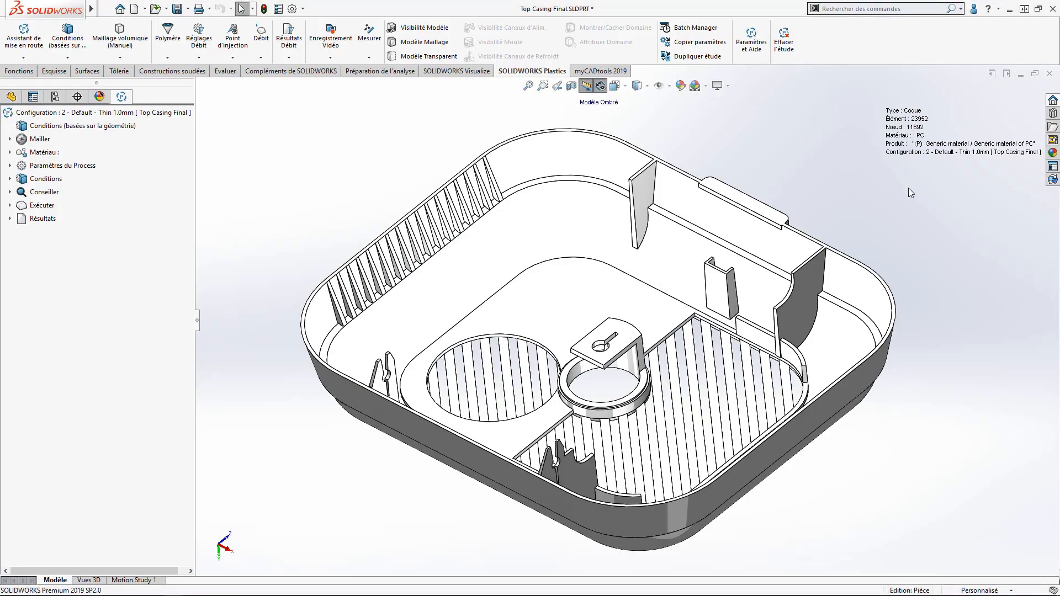
# Inspect the inner wall and overall geometry of the Thin 1.0mm casing configuration from several angles
pyautogui.click(504, 268)
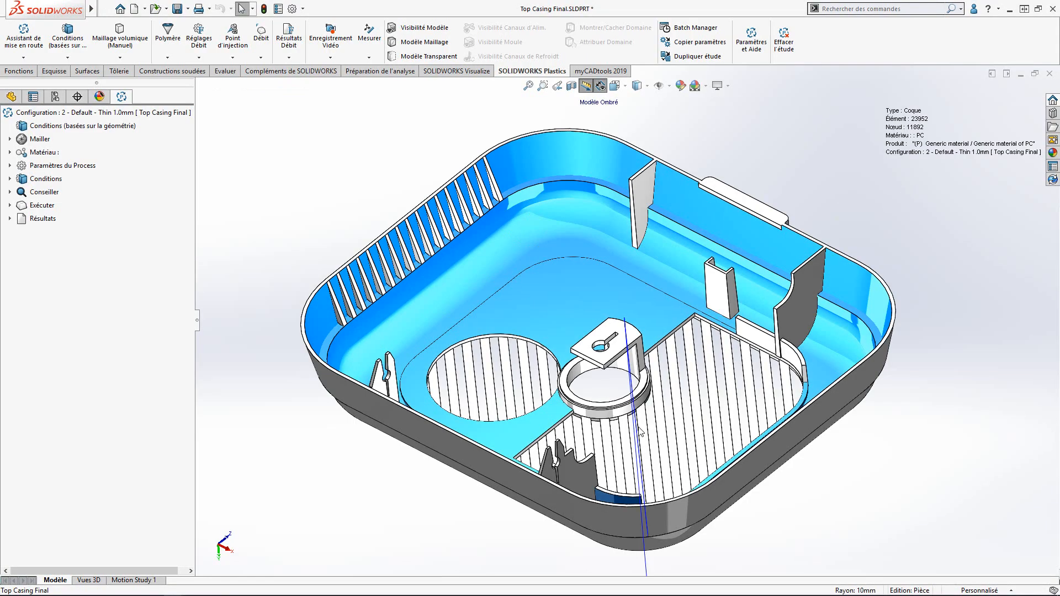
pyautogui.moveTo(638, 428); pyautogui.dragTo(775, 435, button='middle')
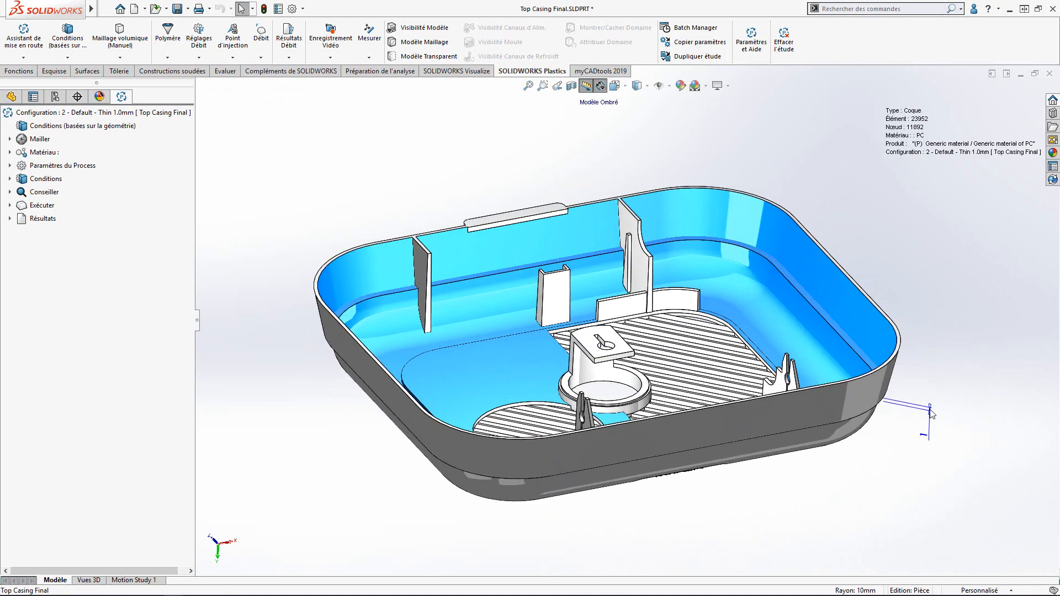
pyautogui.click(955, 362)
pyautogui.moveTo(947, 394); pyautogui.dragTo(895, 401, button='middle')
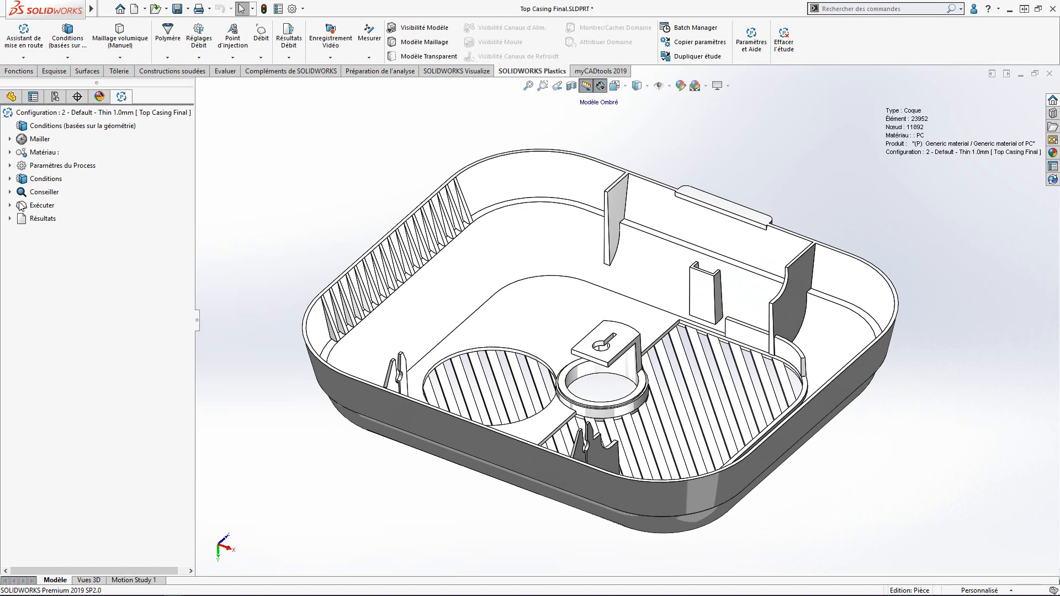
# Open the flow results of the Thin 1.0mm configuration and play the fill-time animation
pyautogui.click(10, 218)
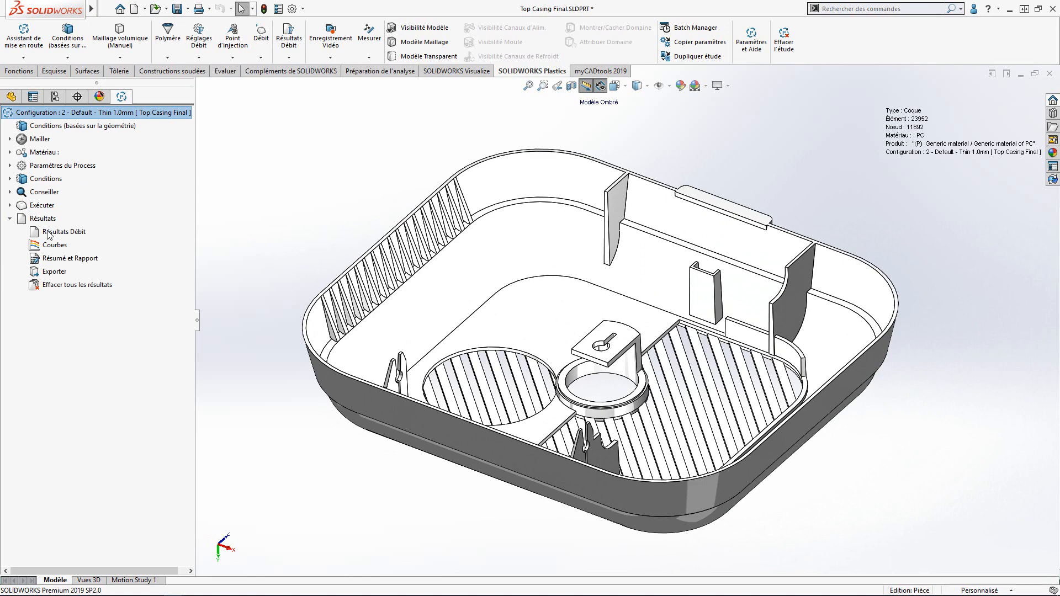
pyautogui.click(48, 232)
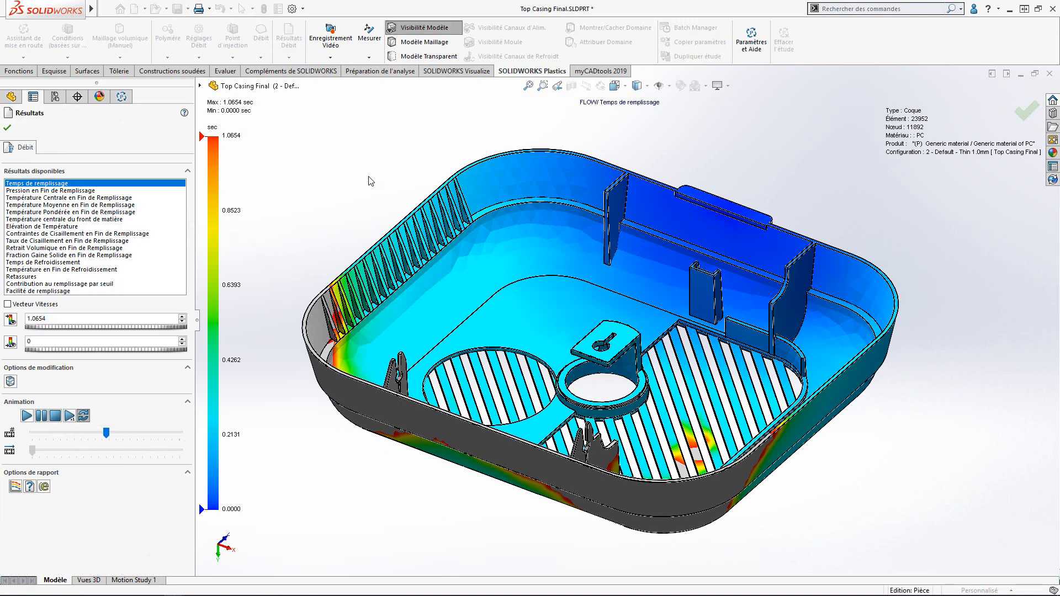
pyautogui.click(26, 417)
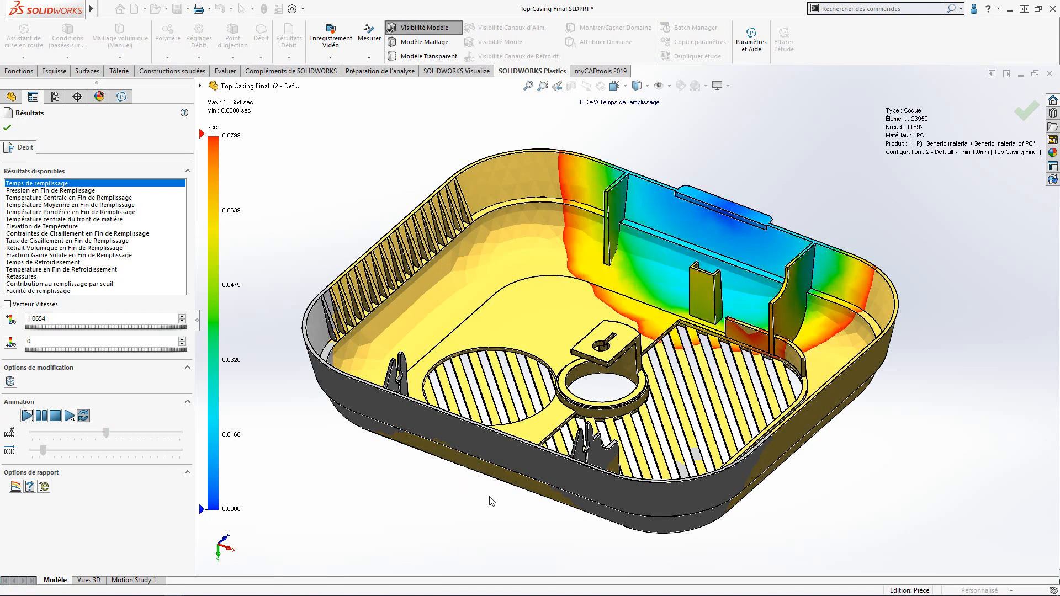
pyautogui.moveTo(491, 501); pyautogui.dragTo(572, 458, button='middle')
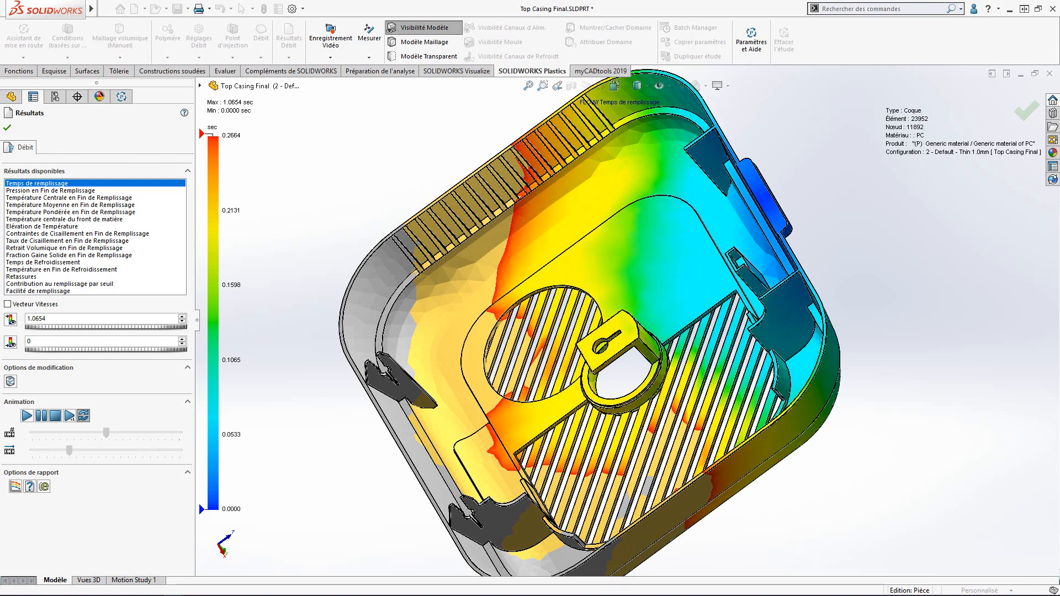
# Close the flow results, activate the configuration "3 - PC - Gate 1", and inspect its geometry
pyautogui.press('Escape')
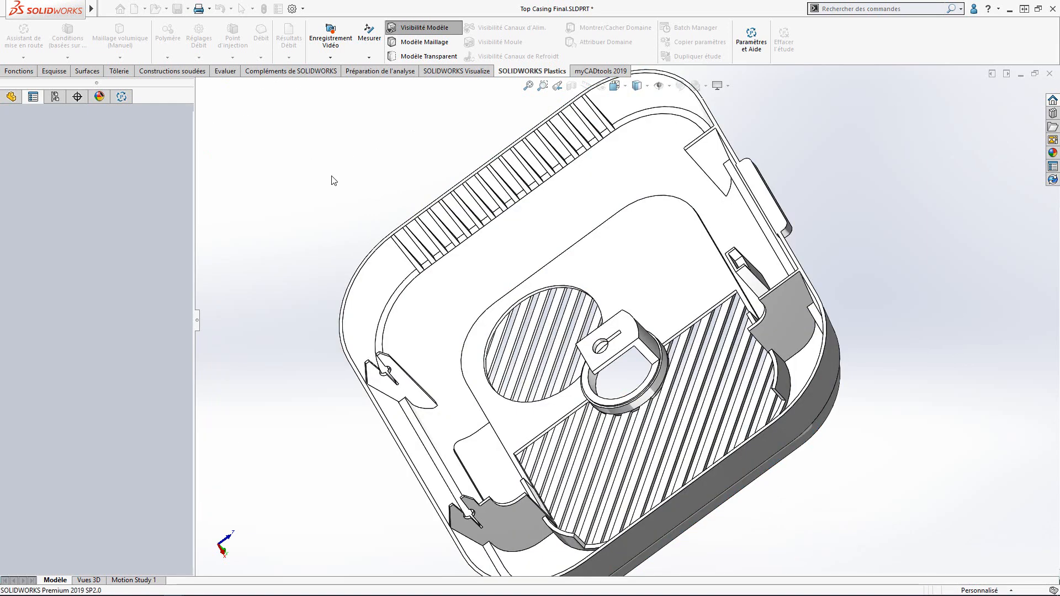
pyautogui.click(56, 96)
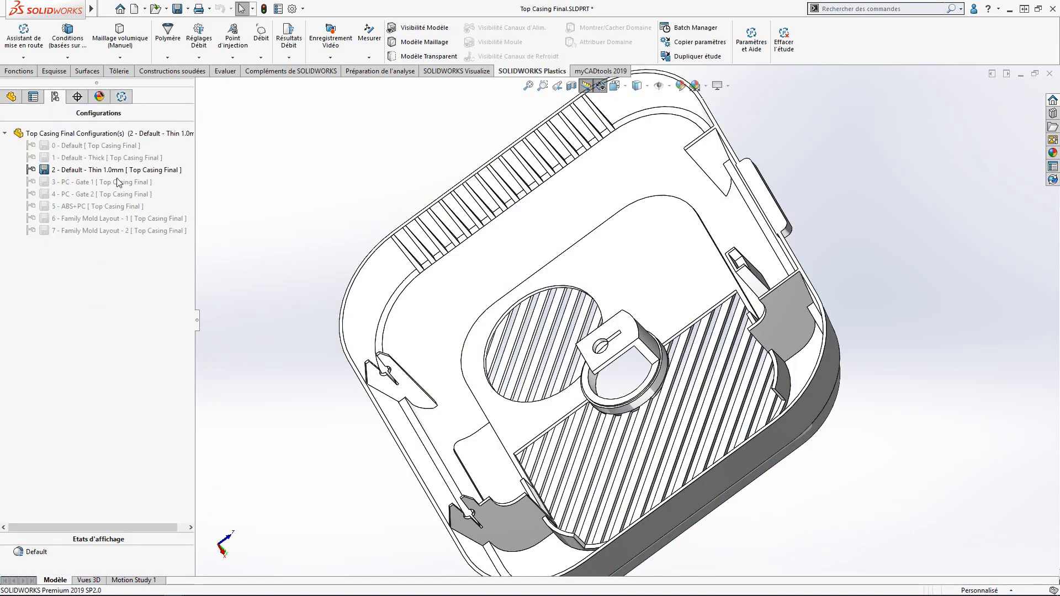
pyautogui.click(98, 181)
pyautogui.rightClick(98, 182)
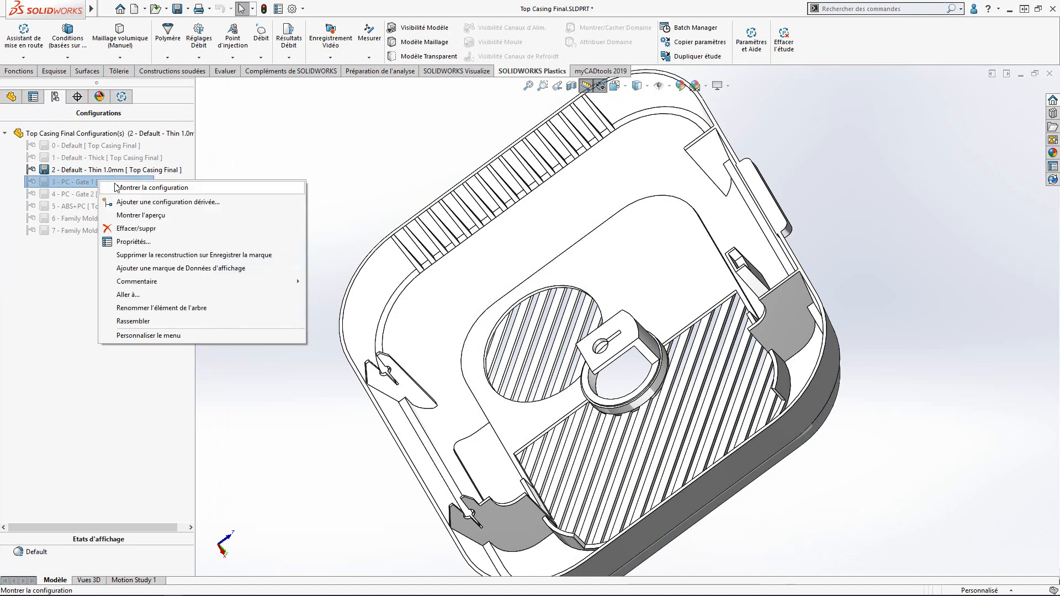
pyautogui.click(128, 189)
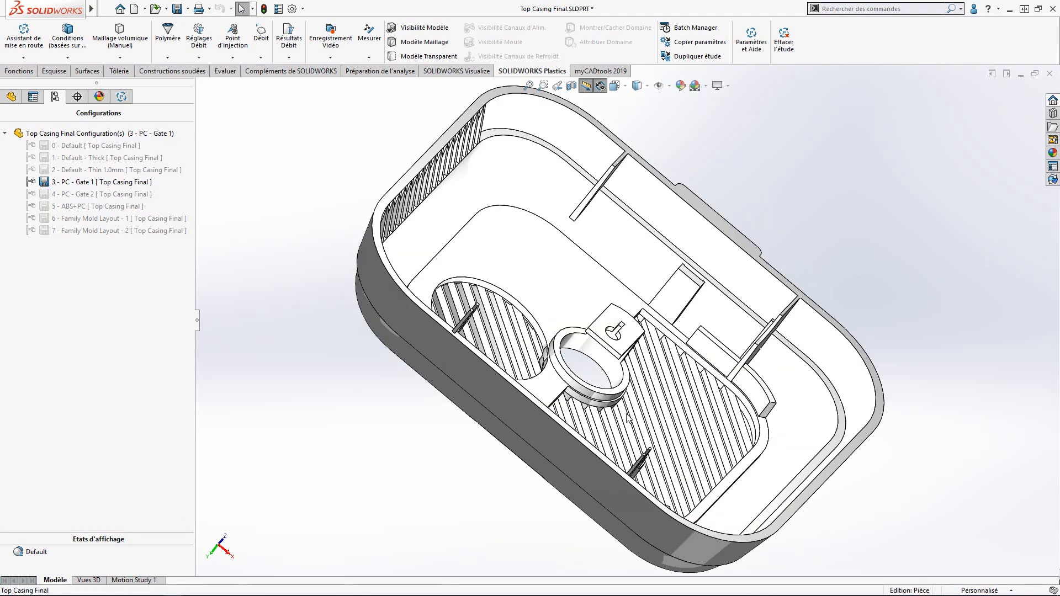
pyautogui.moveTo(622, 422); pyautogui.dragTo(740, 388, button='middle')
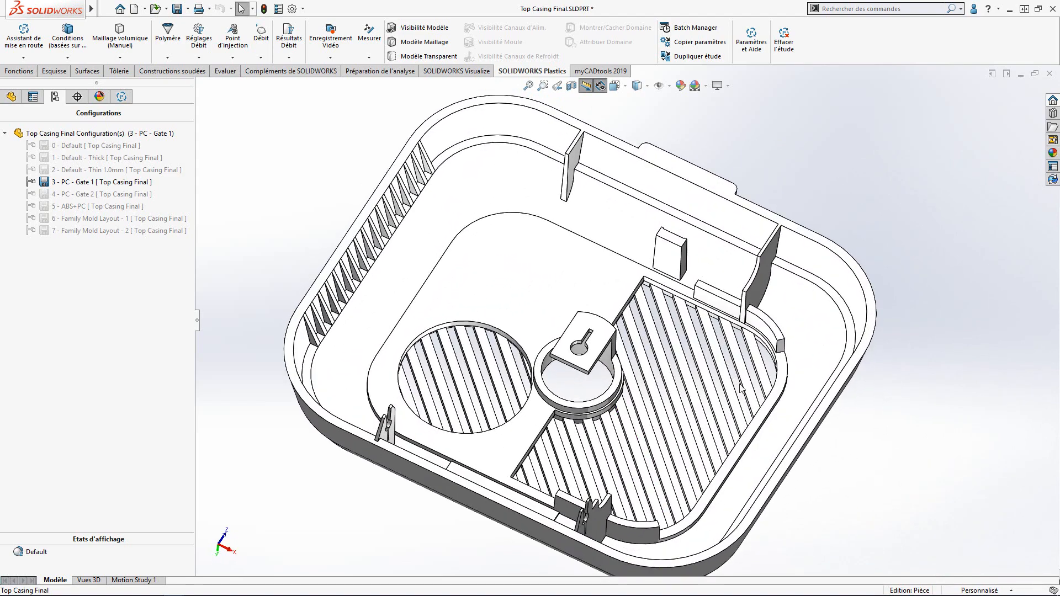
# Add a 3 mm injection point on the rim edge beside the large vent grille, at about (69.5, 0, -24.38)
pyautogui.click(122, 92)
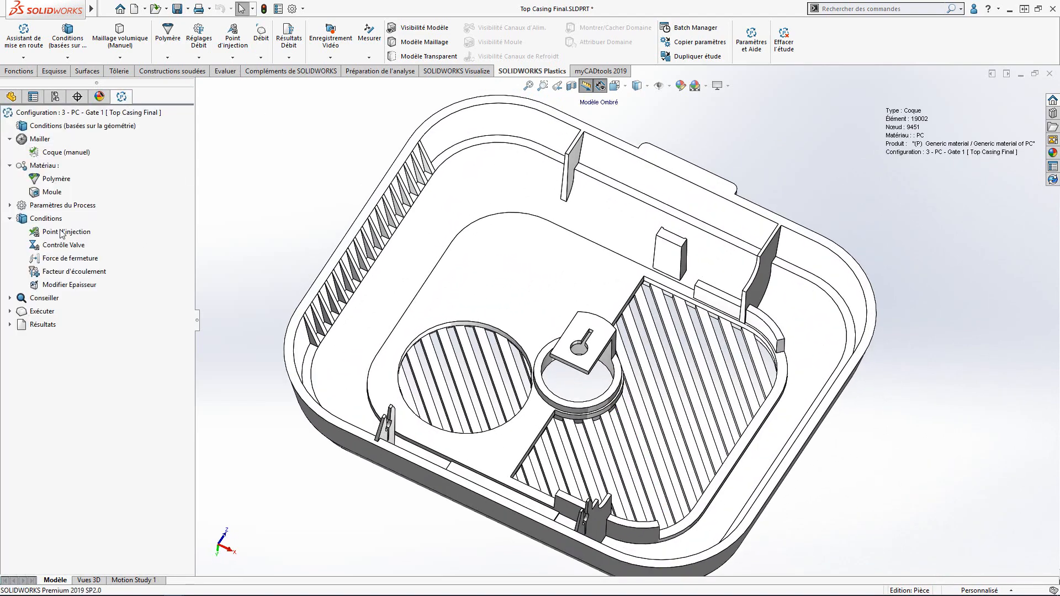
pyautogui.rightClick(62, 234)
pyautogui.click(88, 236)
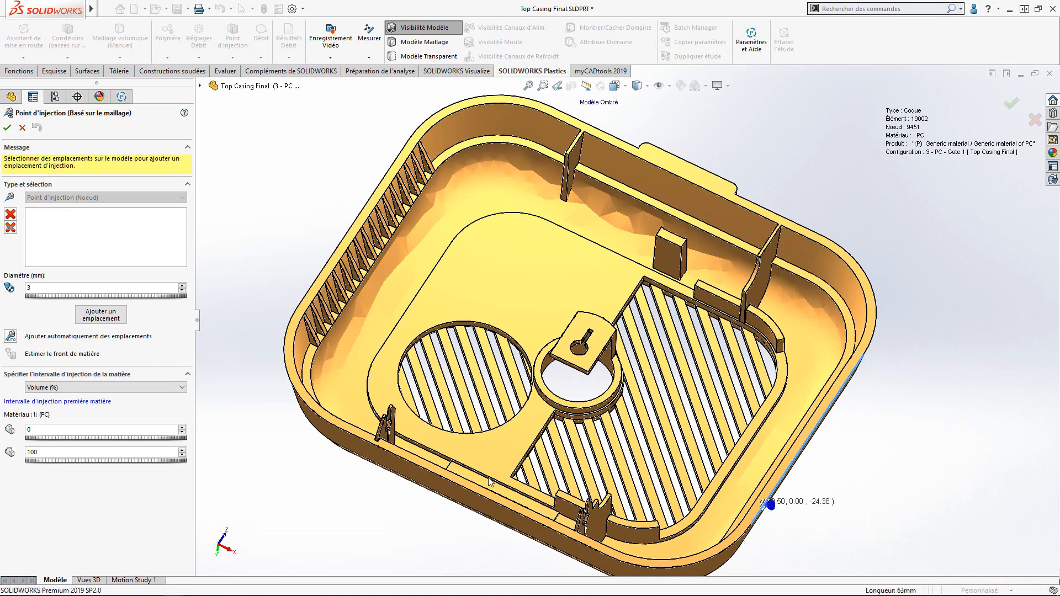
pyautogui.click(116, 319)
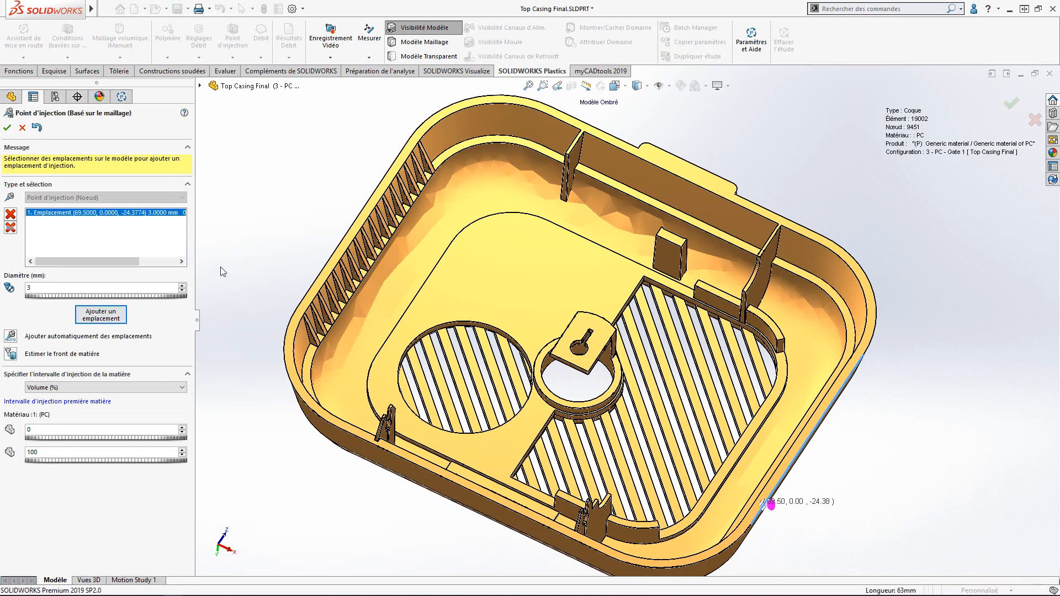
pyautogui.click(7, 128)
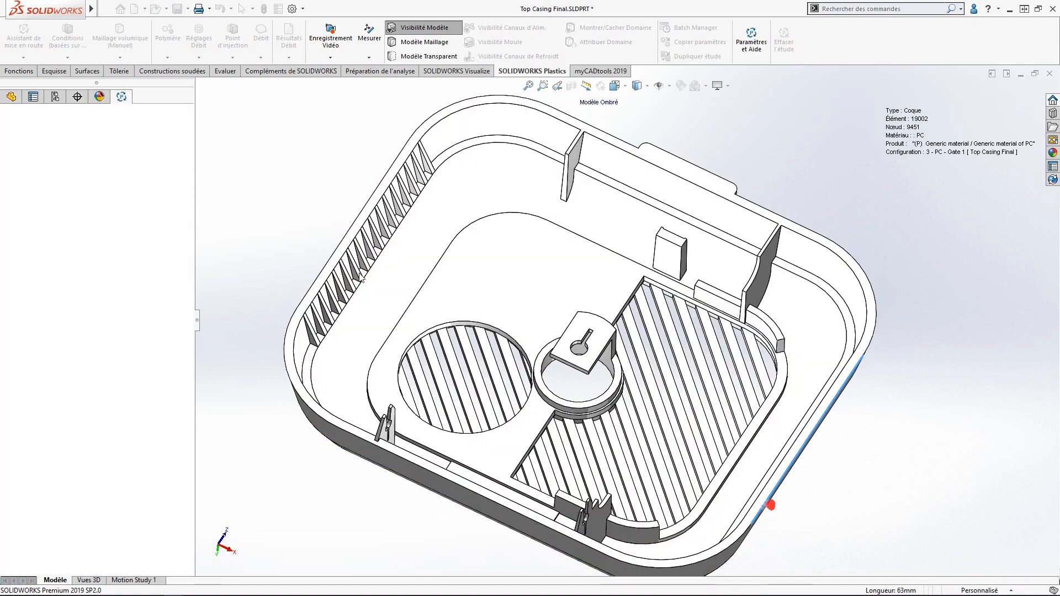
# Run the flow analysis (Débit) for the PC - Gate 1 configuration, replacing the existing flow results
pyautogui.moveTo(574, 334); pyautogui.dragTo(527, 323, button='middle')
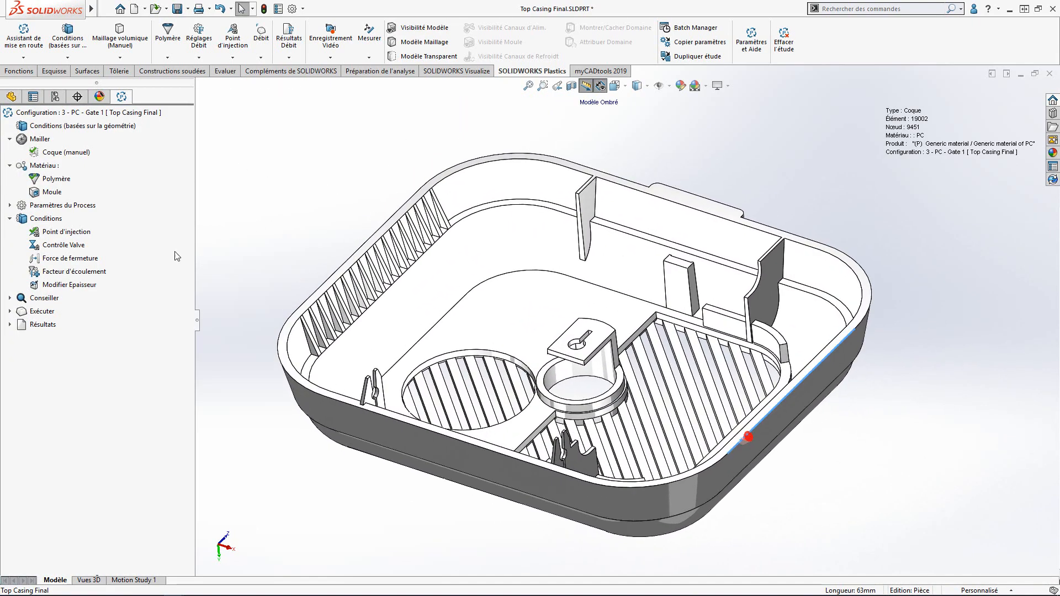
pyautogui.click(10, 312)
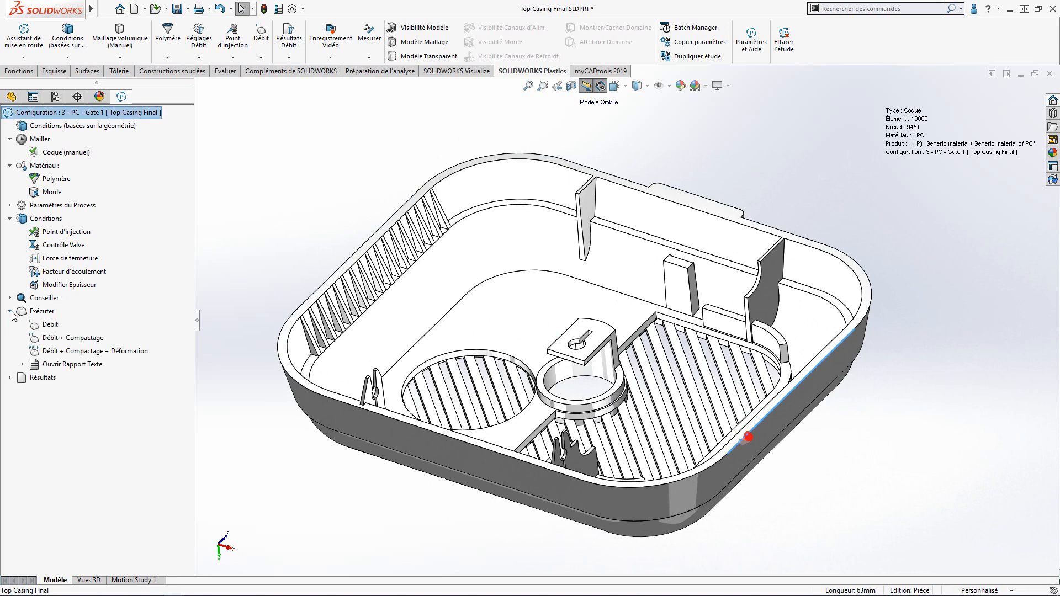
pyautogui.click(47, 325)
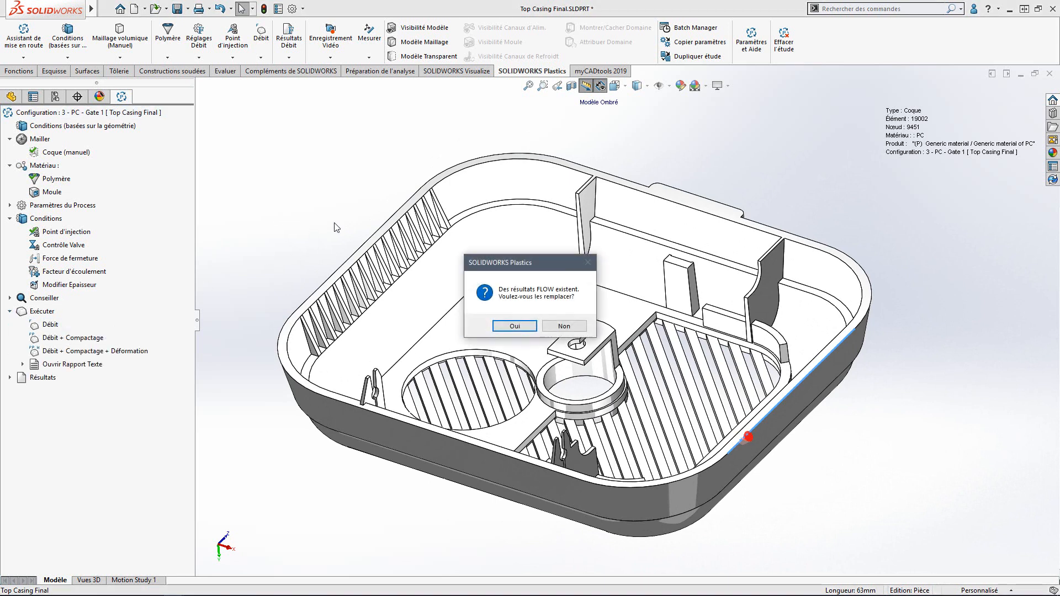
pyautogui.click(515, 326)
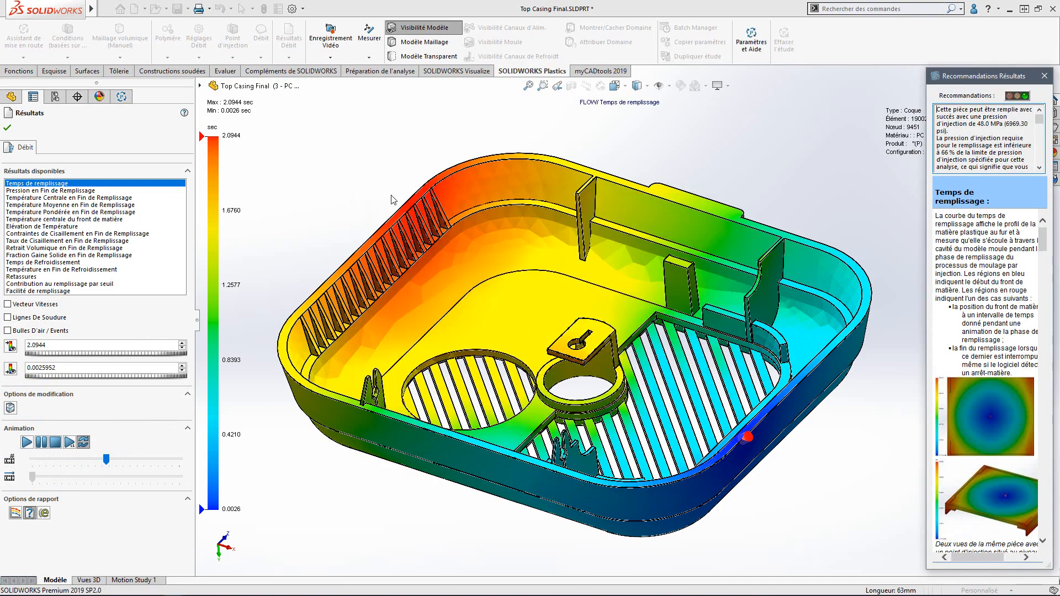
# Examine the fill-time plot and display the weld lines (Lignes De Soudure) around the vent grille and central boss
pyautogui.moveTo(394, 200); pyautogui.dragTo(392, 227, button='middle')
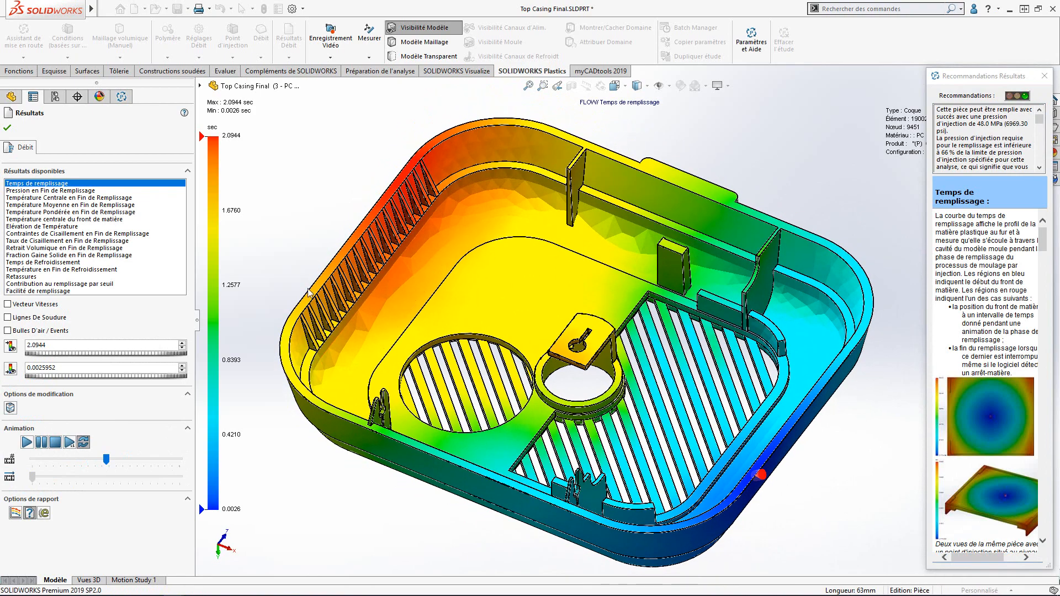
pyautogui.click(21, 323)
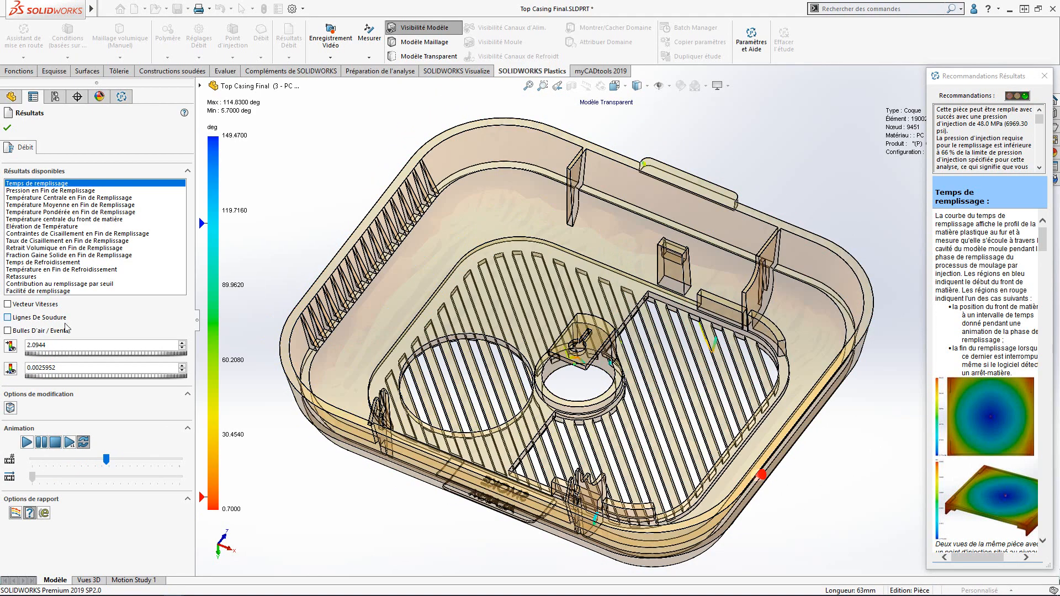
pyautogui.moveTo(712, 441); pyautogui.dragTo(753, 313, button='middle')
pyautogui.moveTo(735, 277)
pyautogui.mouseDown(button='middle')
pyautogui.moveTo(740, 254)
pyautogui.moveTo(741, 295)
pyautogui.mouseUp(button='middle')
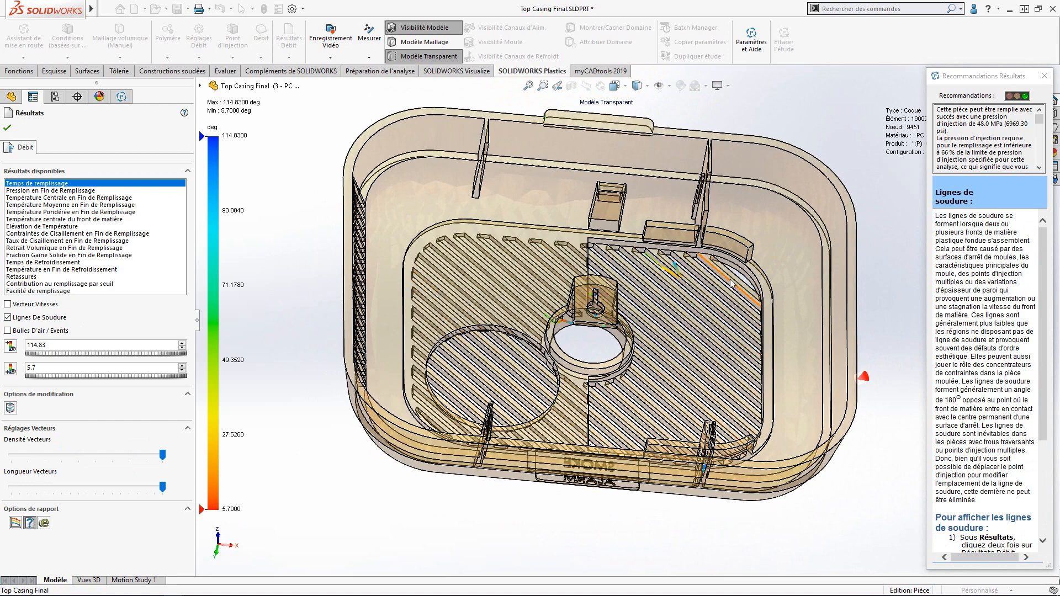
pyautogui.click(7, 318)
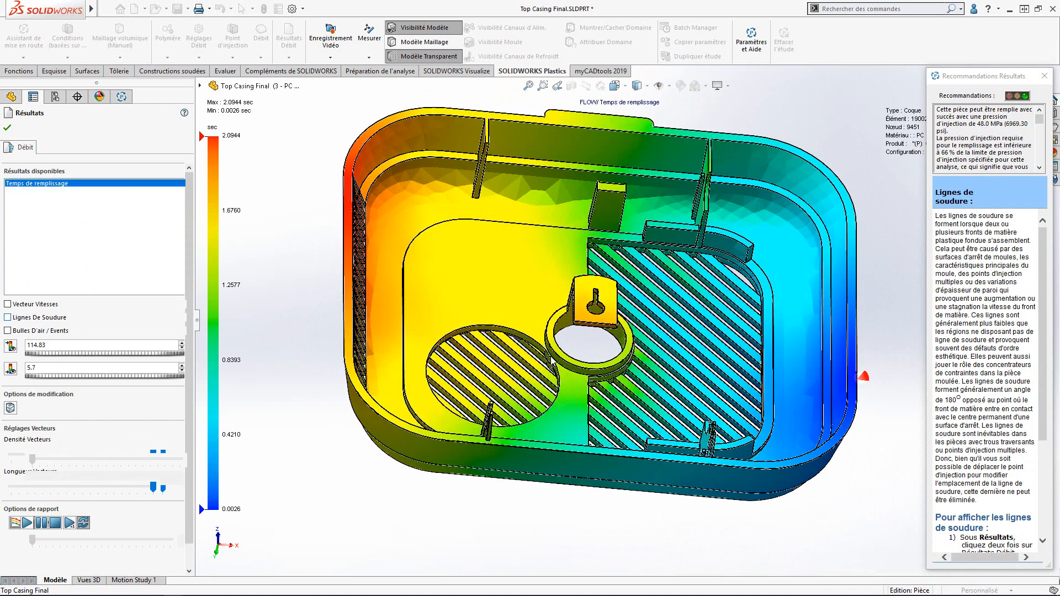
pyautogui.moveTo(584, 348); pyautogui.dragTo(548, 333, button='middle')
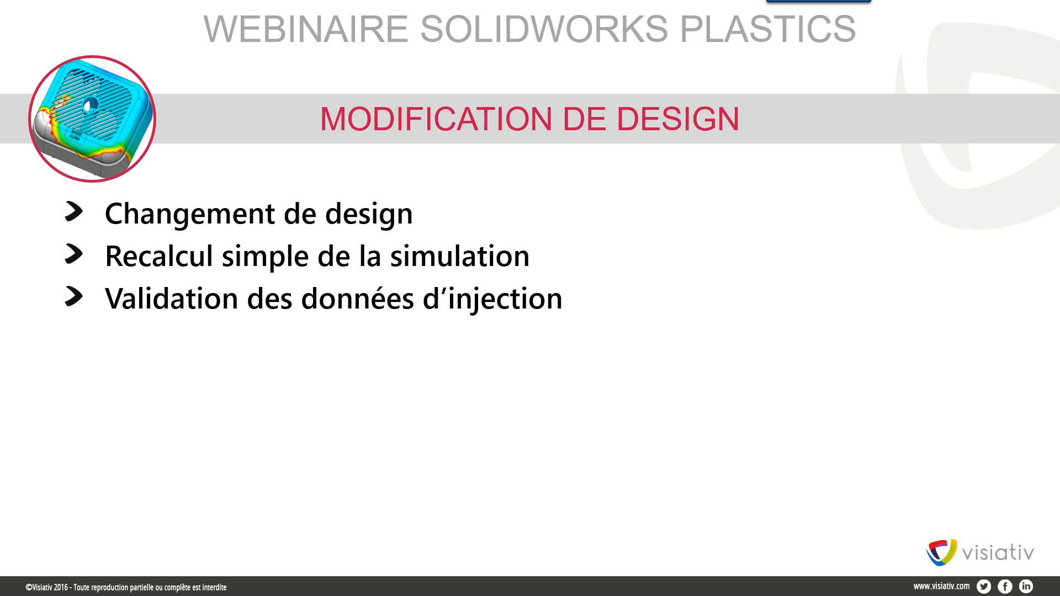
# Switch to SOLIDWORKS and start channel design on the layout's shell mesh, choosing feed channels (Canal Alimentation) with a circular section (Cercle)
pyautogui.hotkey('alt', 'Tab')
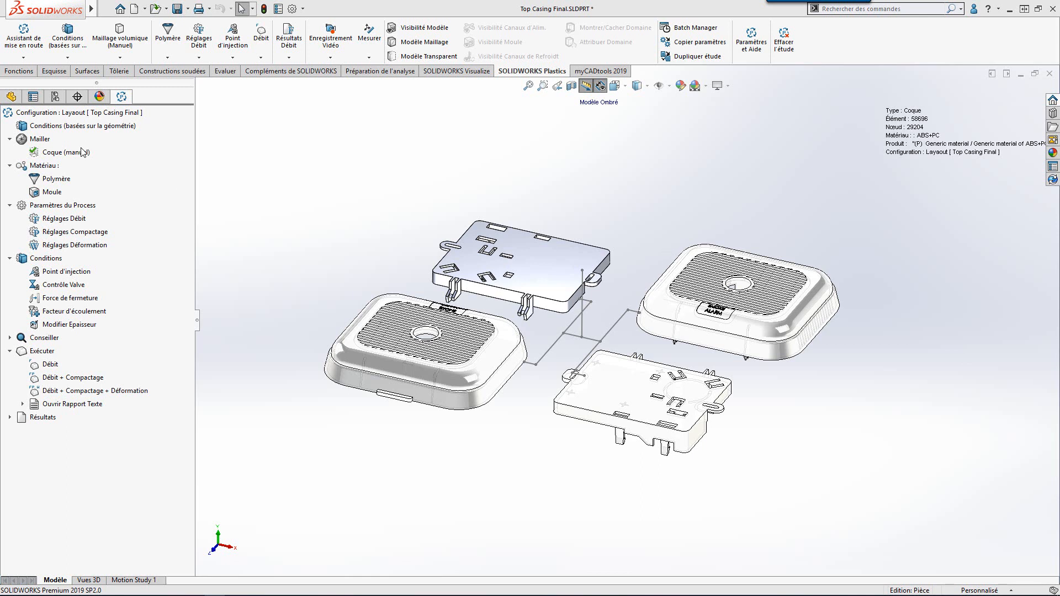
pyautogui.rightClick(72, 155)
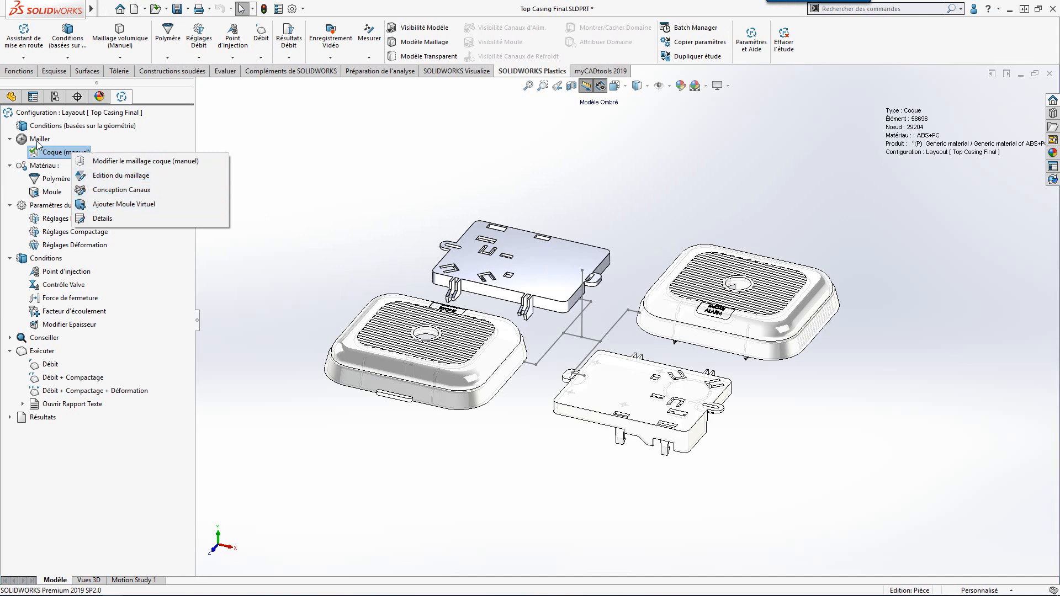
pyautogui.click(110, 189)
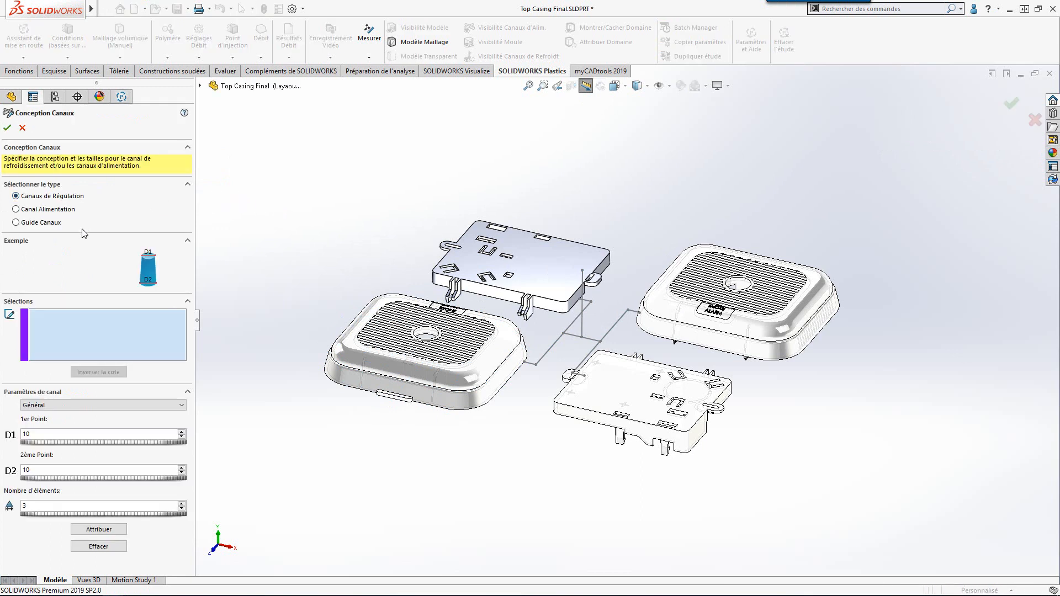
pyautogui.click(16, 209)
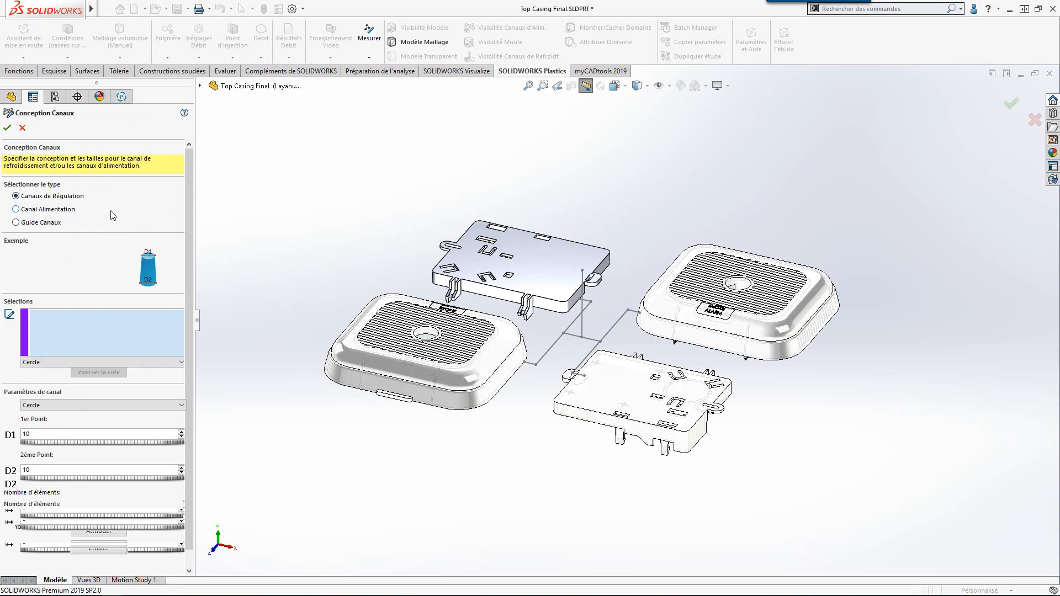
pyautogui.click(104, 405)
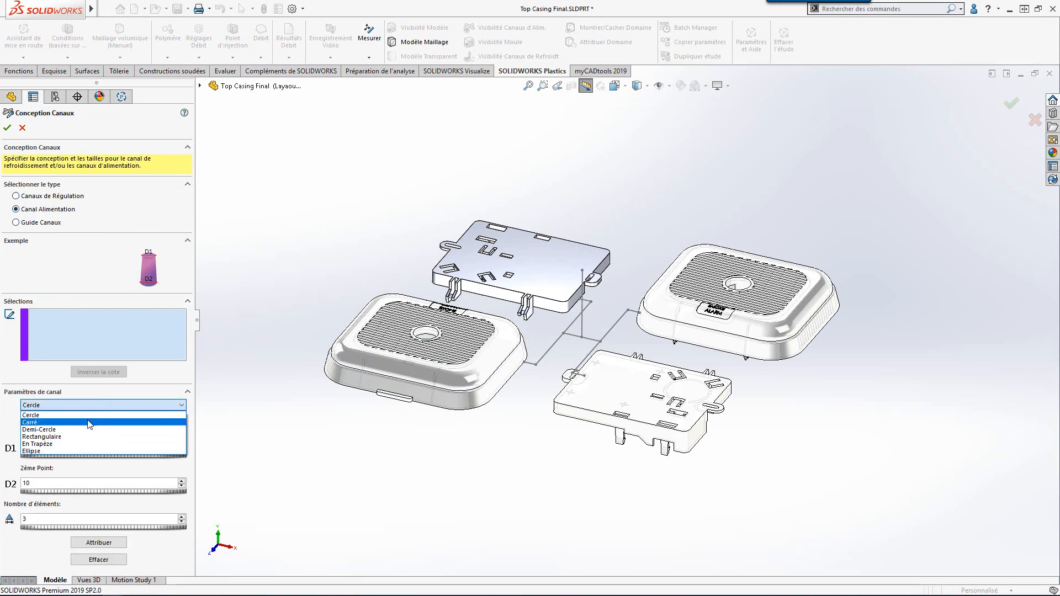
pyautogui.click(91, 415)
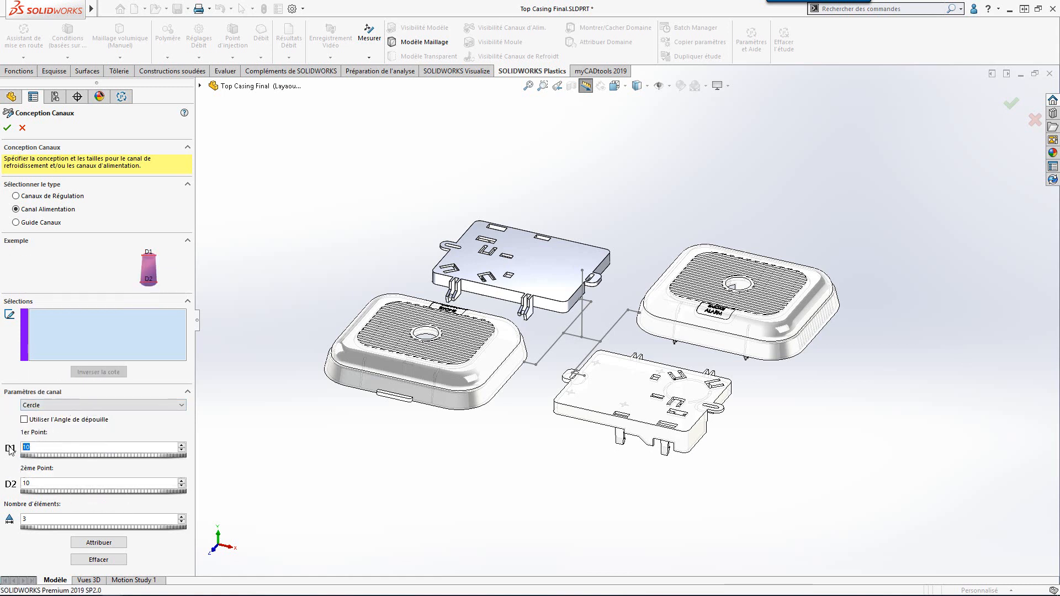
# Assign feed channels with both end diameters set to 5 mm to the vertical sprue and the H-shaped runner lines between the four parts
pyautogui.moveTo(39, 485); pyautogui.dragTo(9, 483)
pyautogui.write('5')
pyautogui.click(584, 332)
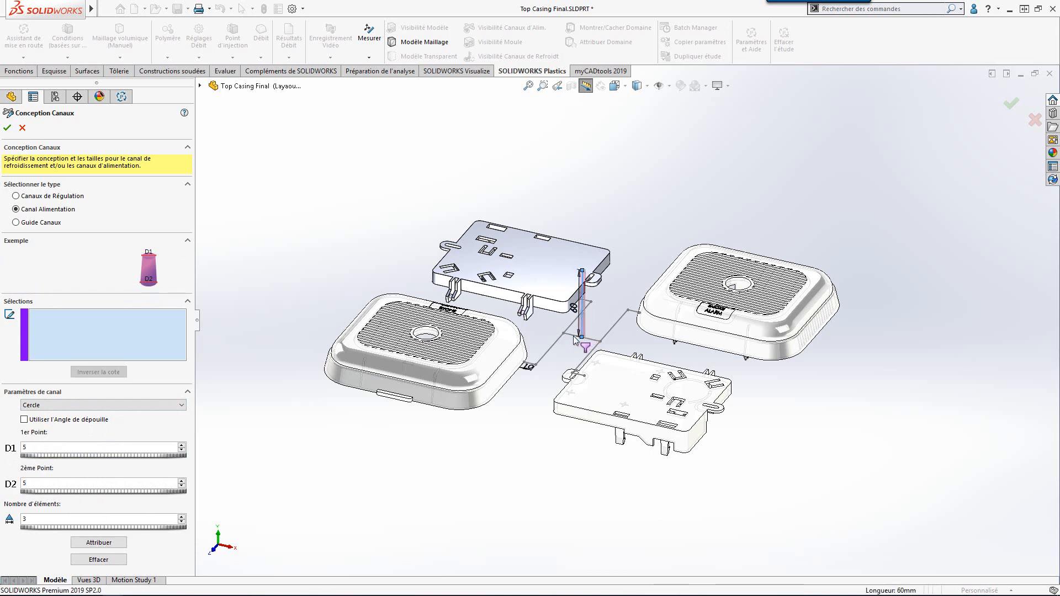
pyautogui.click(573, 336)
pyautogui.click(569, 327)
pyautogui.click(555, 343)
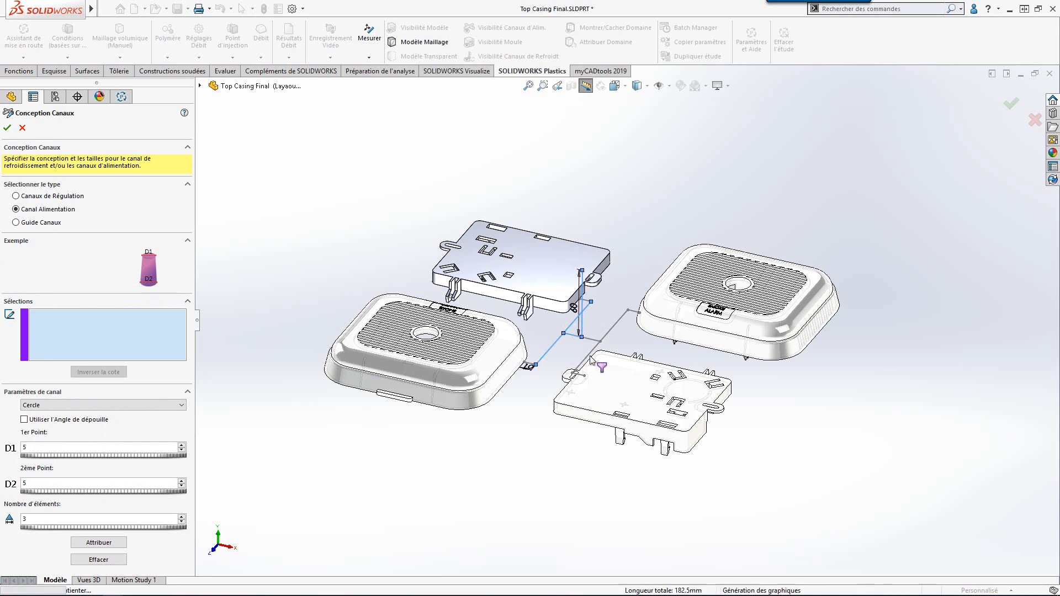
pyautogui.click(589, 355)
pyautogui.click(611, 330)
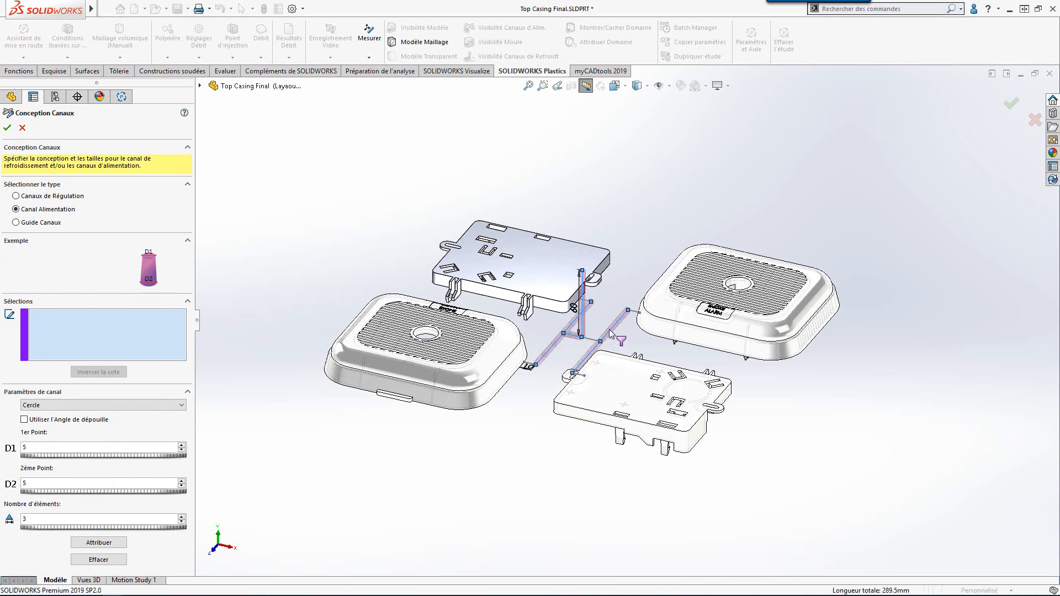
pyautogui.click(591, 339)
pyautogui.click(99, 543)
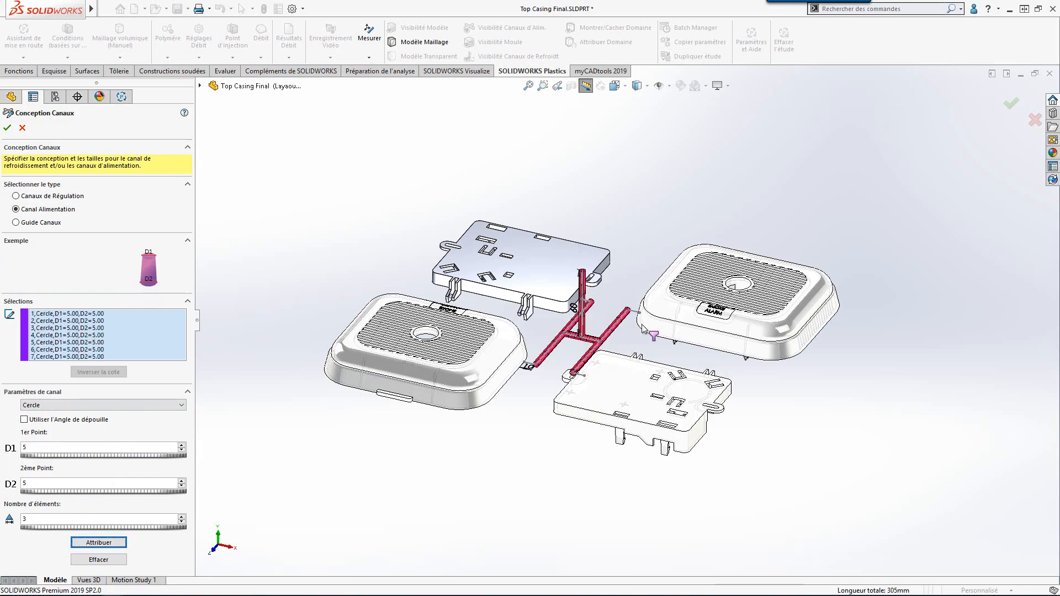
# Assign feed channels tapering from D1 5 mm to D2 2.5 mm to the two gate lines on the +X side of the runner
pyautogui.scroll(-5, 609, 326)
pyautogui.moveTo(644, 362); pyautogui.dragTo(680, 368, button='middle')
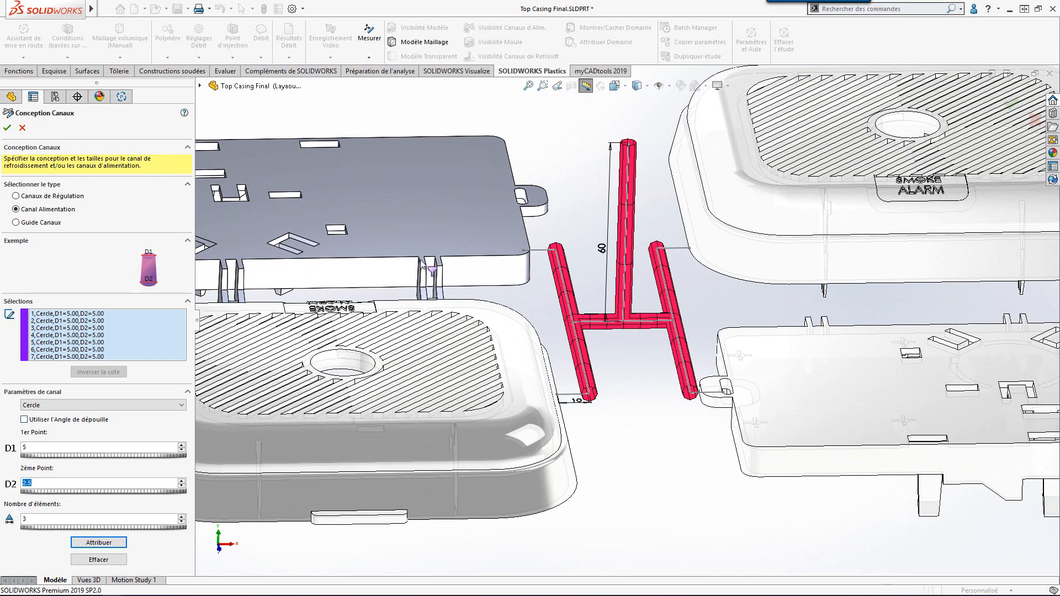
pyautogui.click(541, 250)
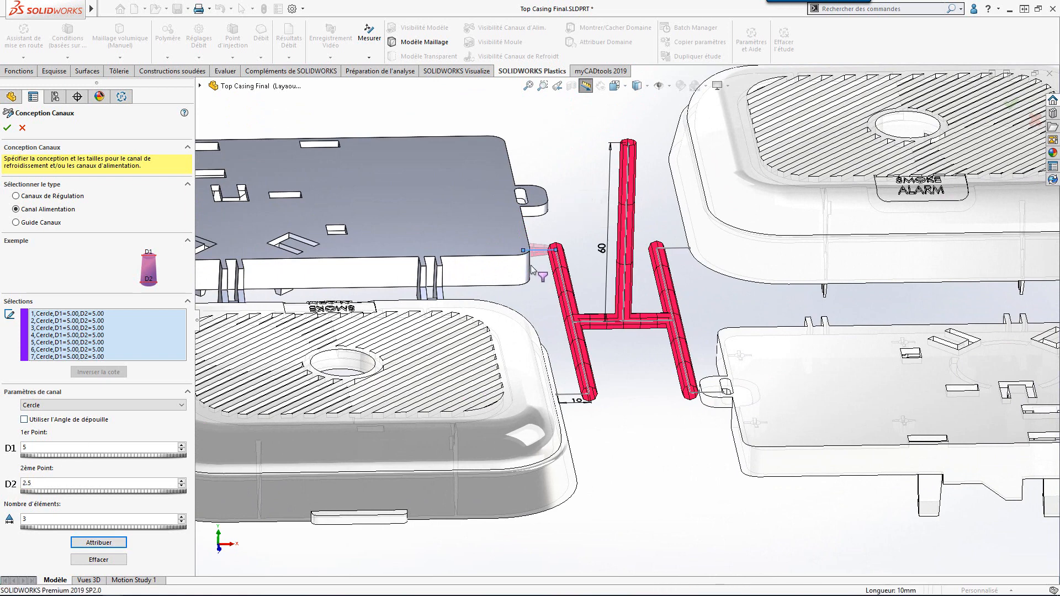
pyautogui.click(669, 249)
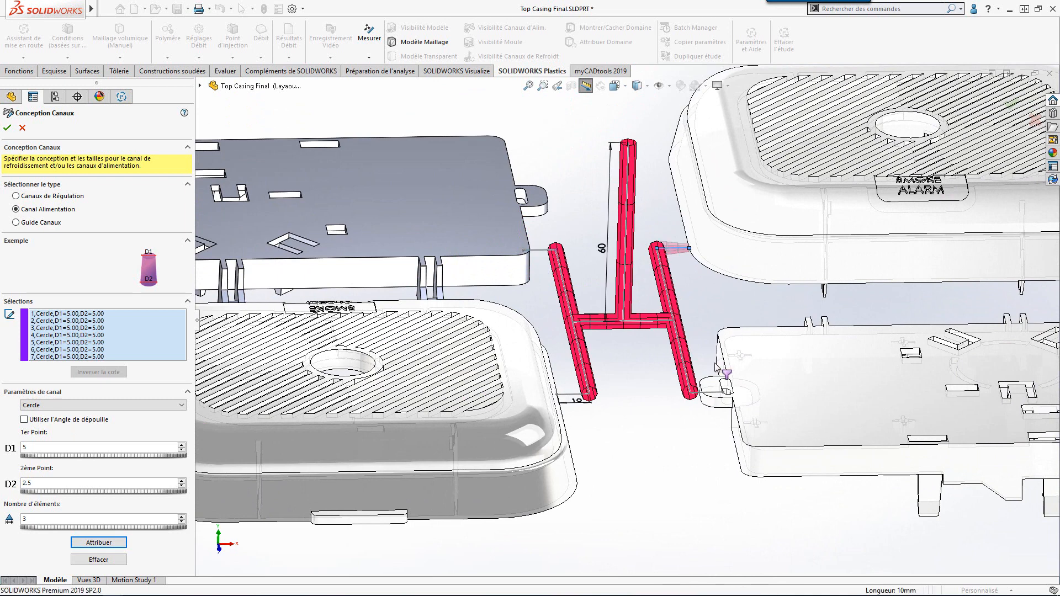
pyautogui.keyDown('ctrl'); pyautogui.click(709, 394); pyautogui.keyUp('ctrl')
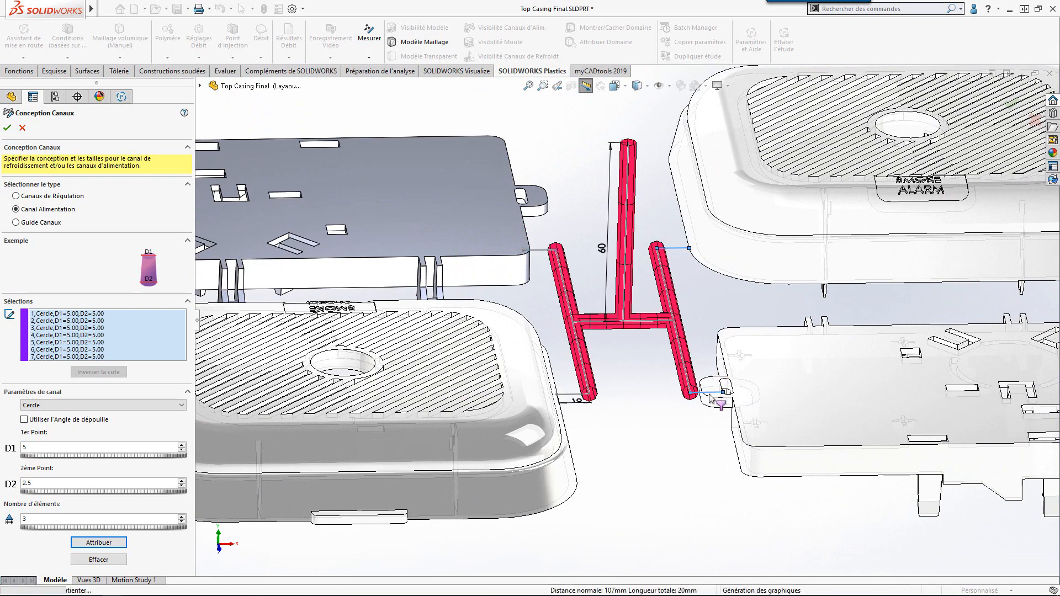
pyautogui.click(91, 542)
# Assign feed channels with D1 2.5 mm and D2 5 mm to the two gate lines on the -X side of the runner
pyautogui.doubleClick(53, 447)
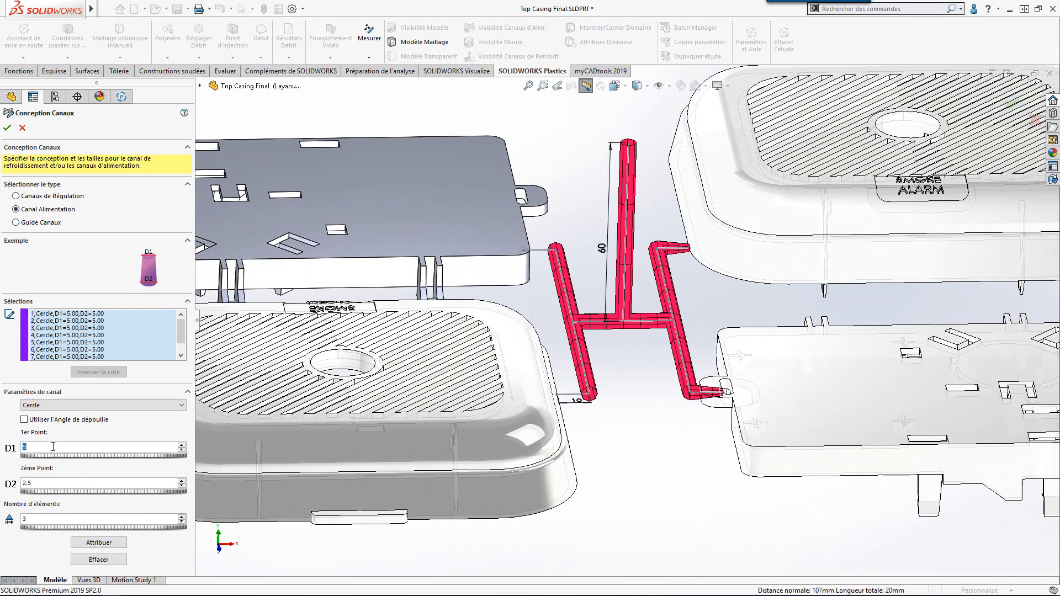
pyautogui.write('2.5')
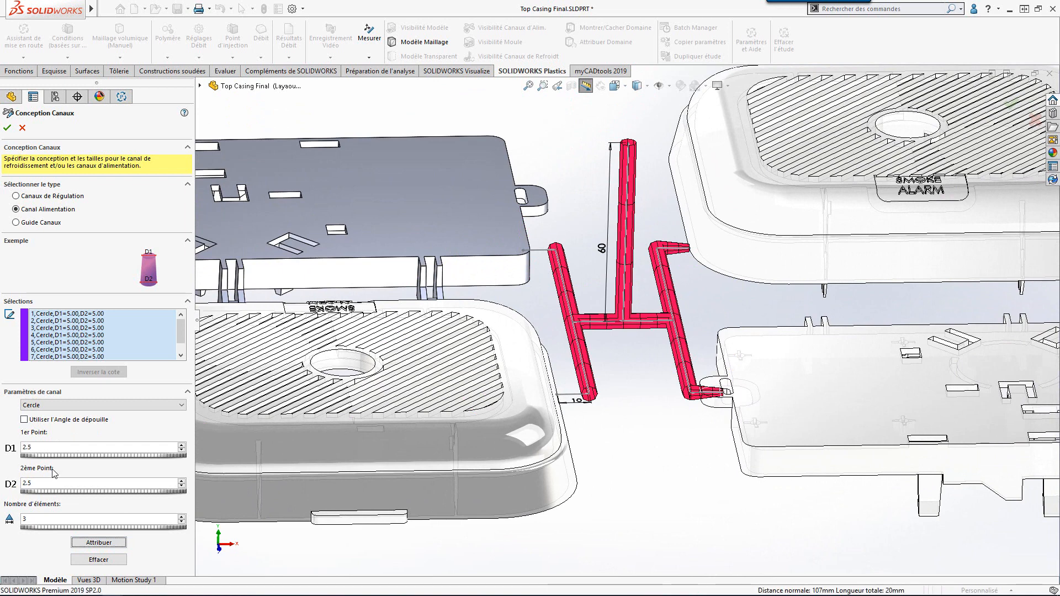
pyautogui.click(48, 483)
pyautogui.write('5')
pyautogui.click(537, 250)
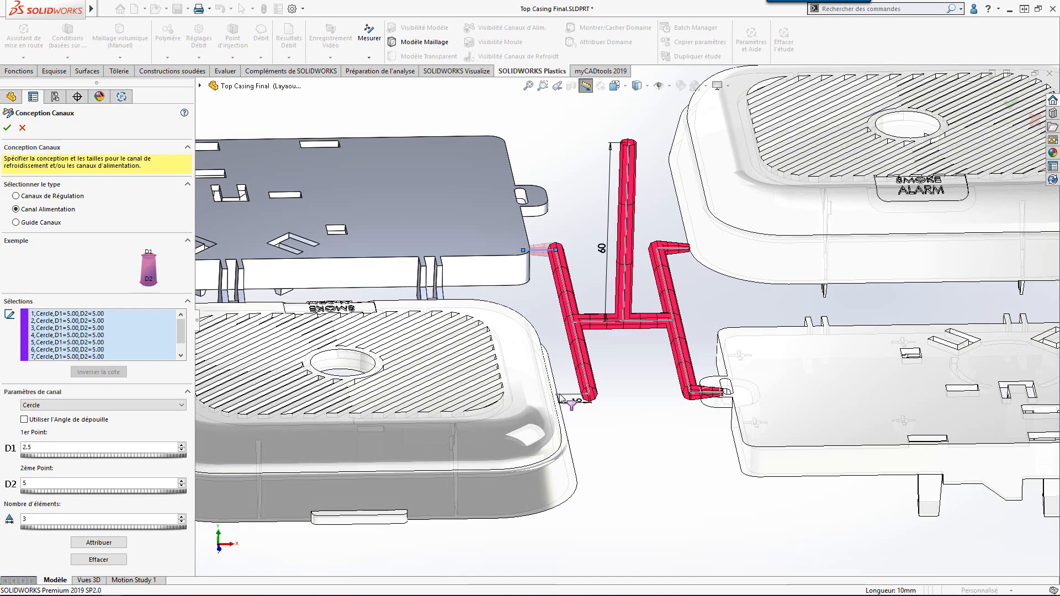
pyautogui.click(561, 394)
pyautogui.click(99, 542)
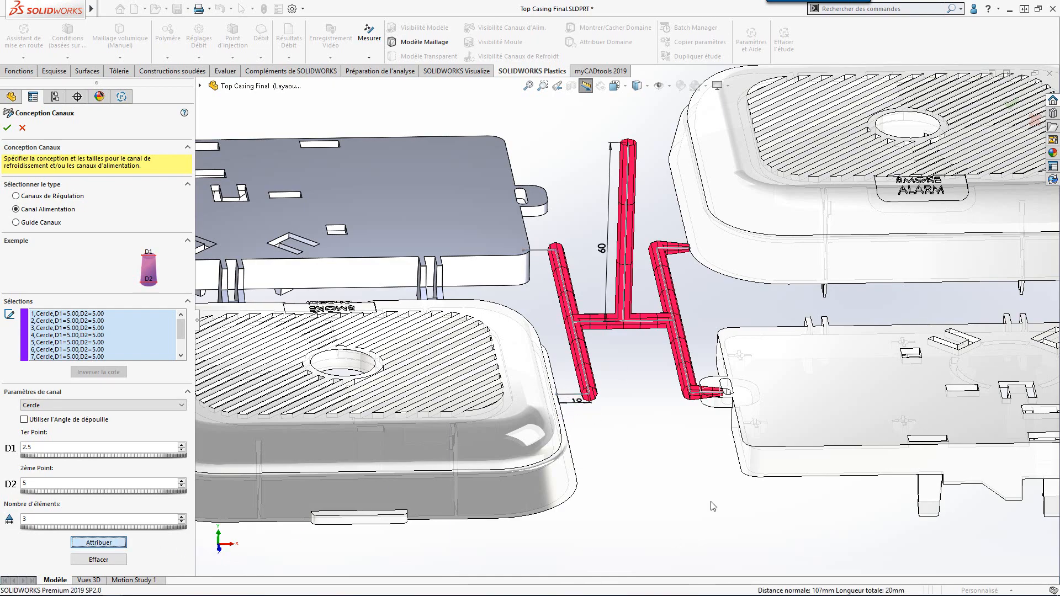
# Add an injection point (Point d'injection) at the top node of the vertical sprue in the meshed family mold layout
pyautogui.moveTo(717, 398); pyautogui.dragTo(651, 420, button='middle')
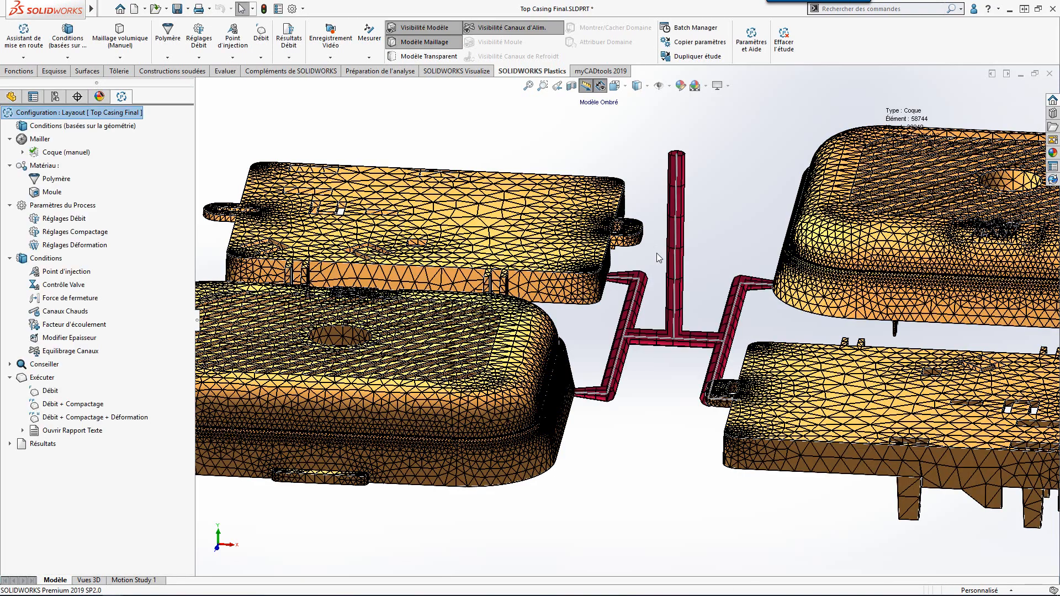
pyautogui.click(60, 272)
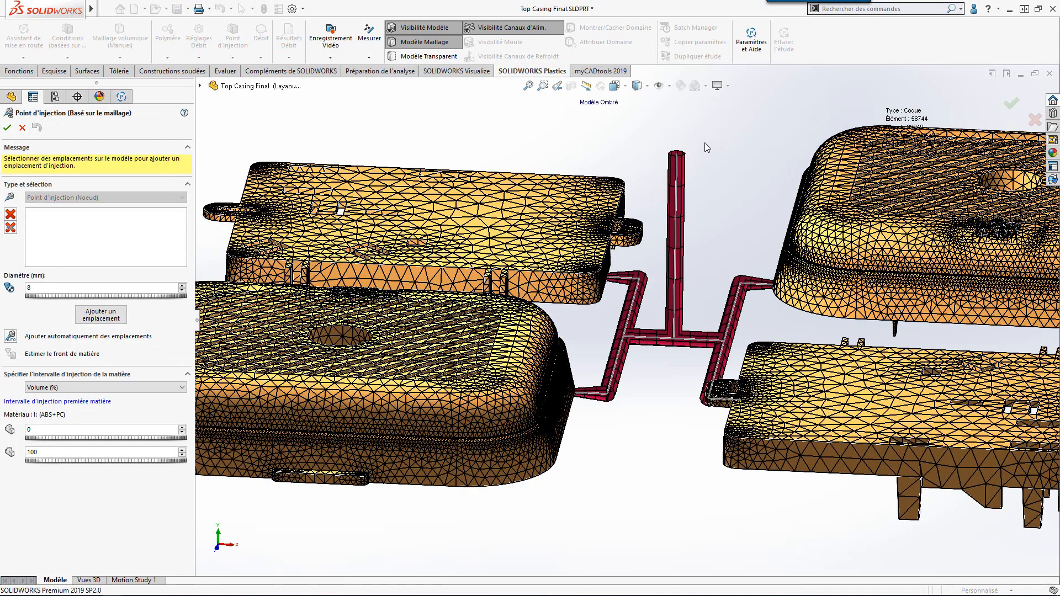
pyautogui.click(675, 155)
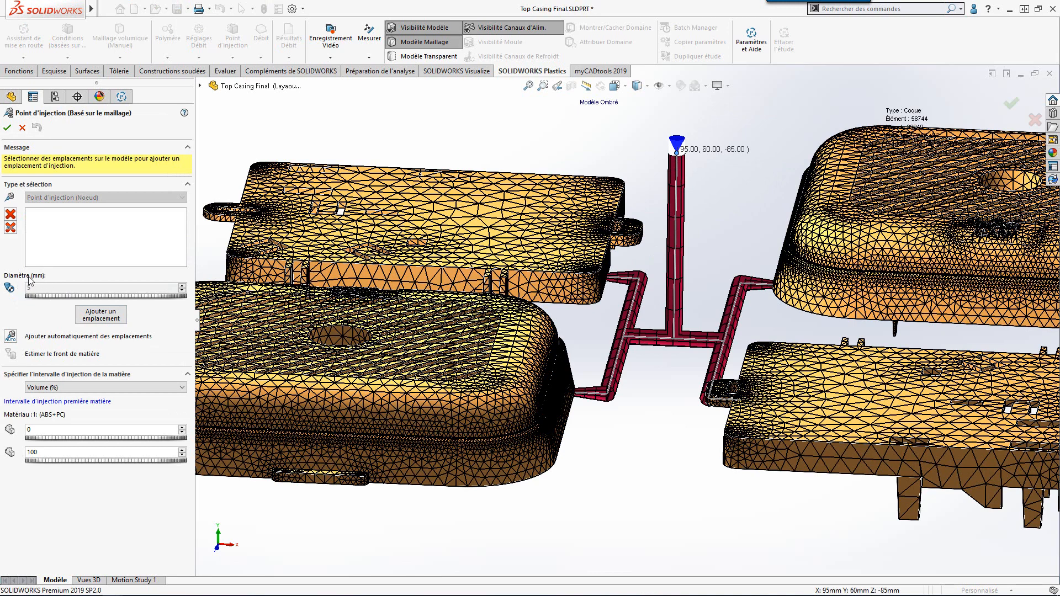
pyautogui.click(106, 312)
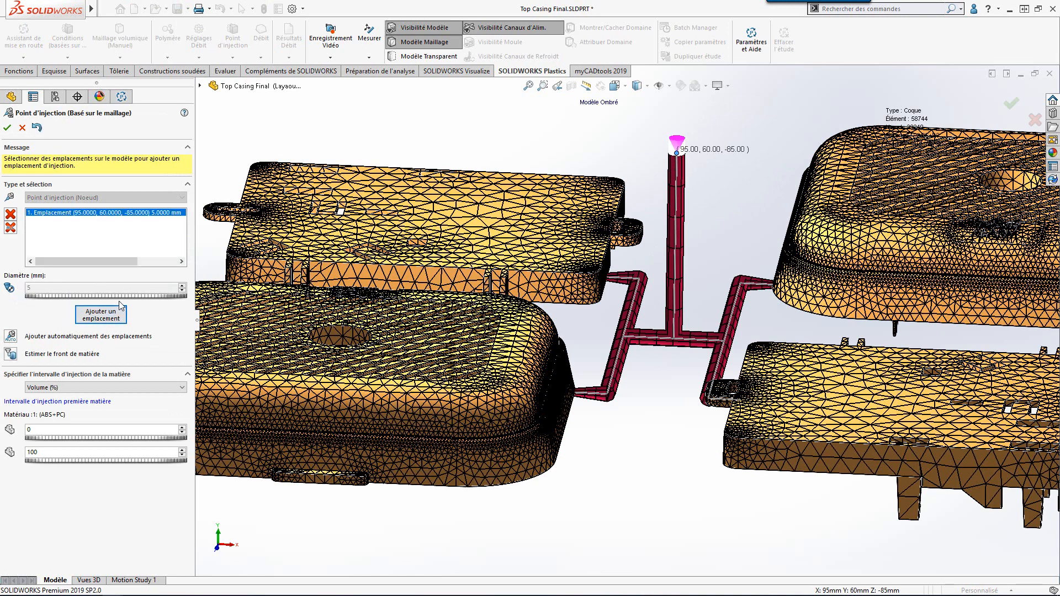
pyautogui.click(7, 127)
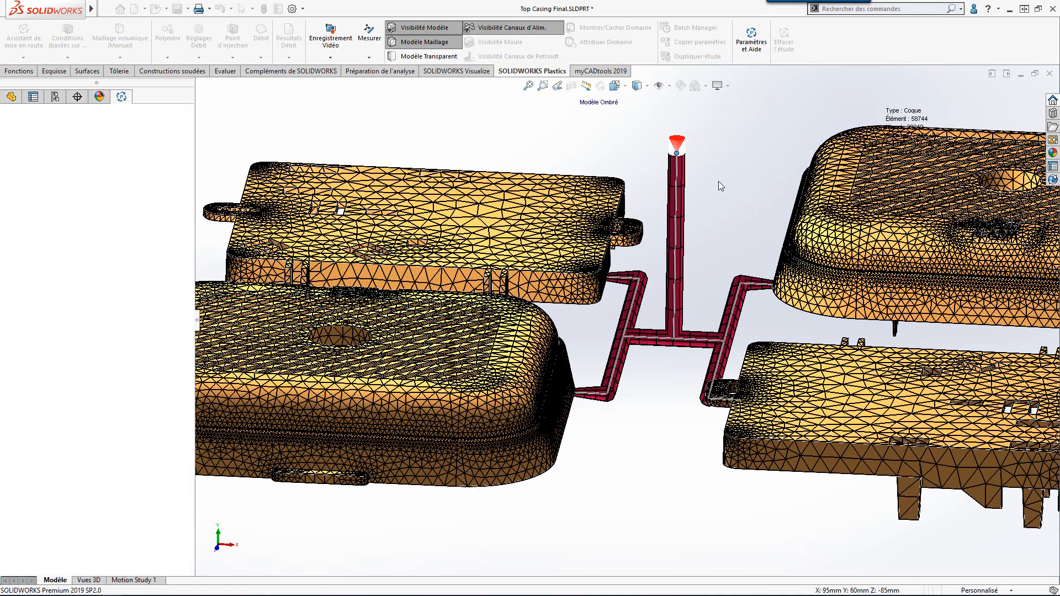
# Run the flow analysis (Débit) on the family mold layout and agree to replace the existing flow results
pyautogui.moveTo(728, 180); pyautogui.dragTo(672, 257, button='middle')
pyautogui.scroll(3, 760, 198)
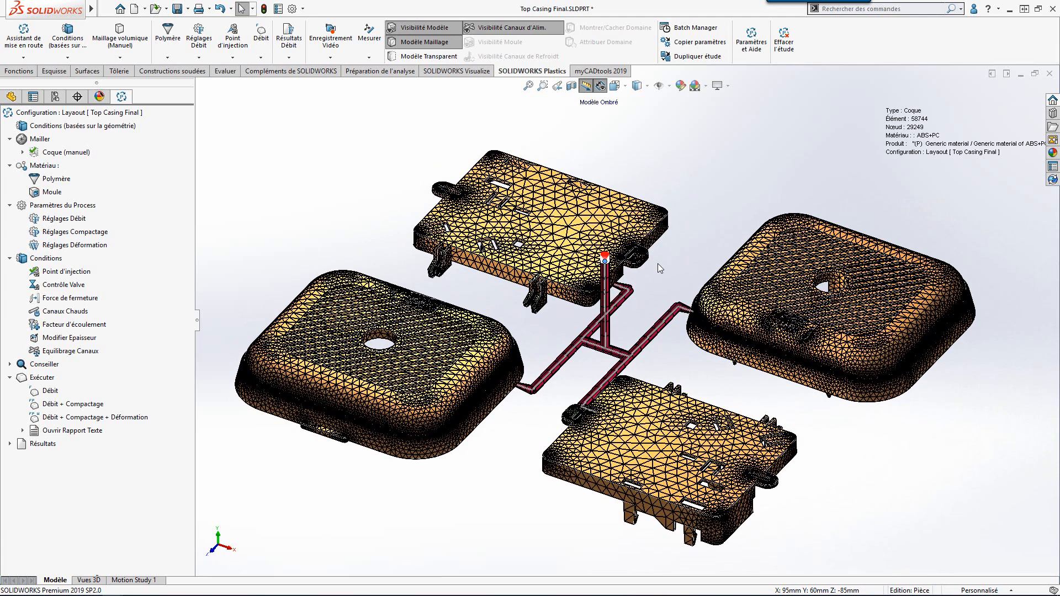
pyautogui.click(48, 392)
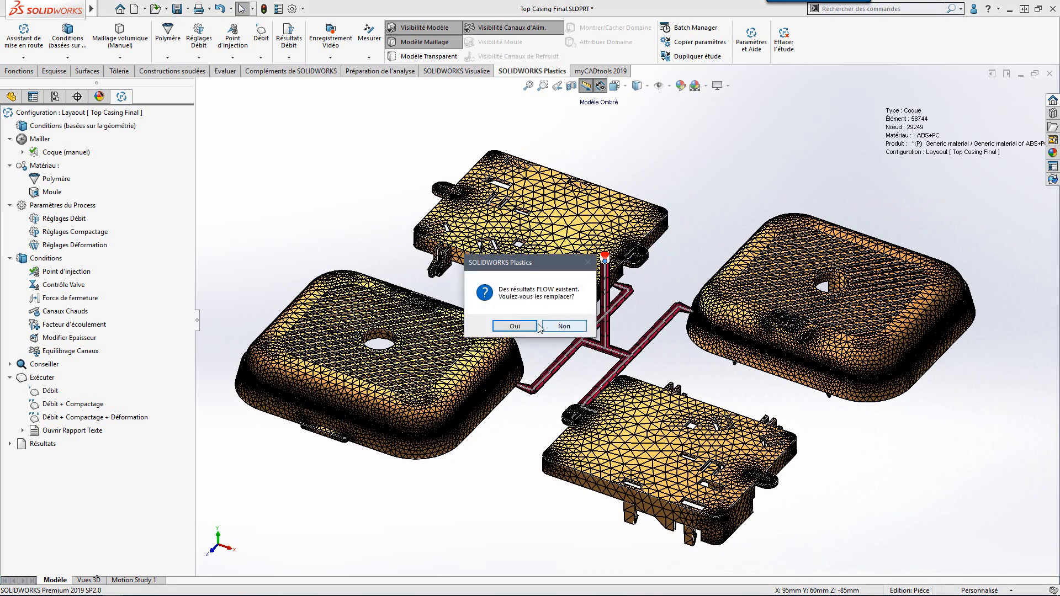
pyautogui.click(528, 326)
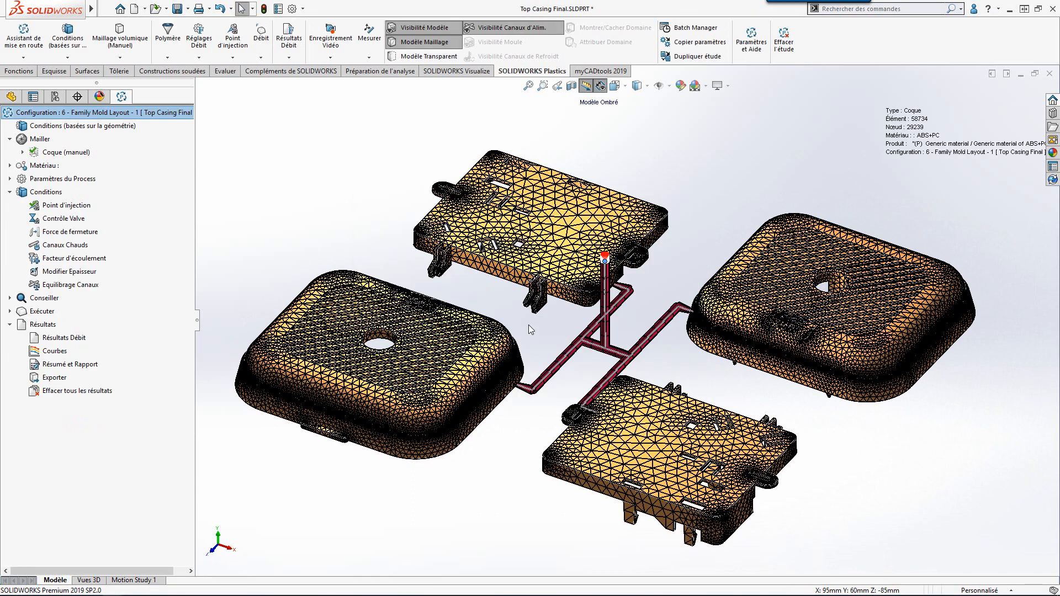
# Play the fill-time (Temps de remplissage) animation in the flow results of configuration 6 - Family Mold Layout - 1
pyautogui.rightClick(71, 337)
pyautogui.click(107, 343)
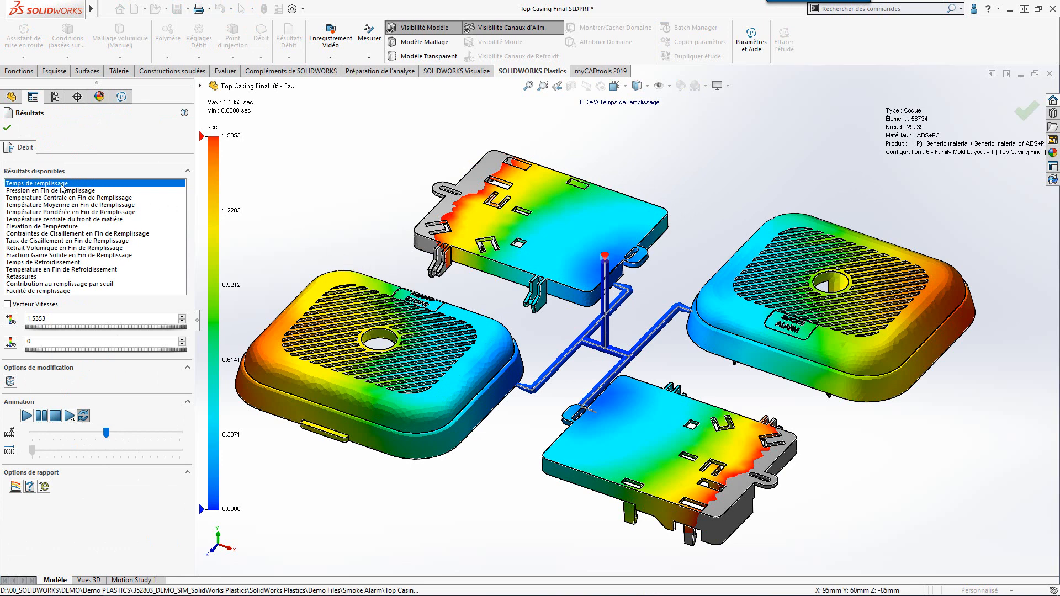
pyautogui.click(27, 415)
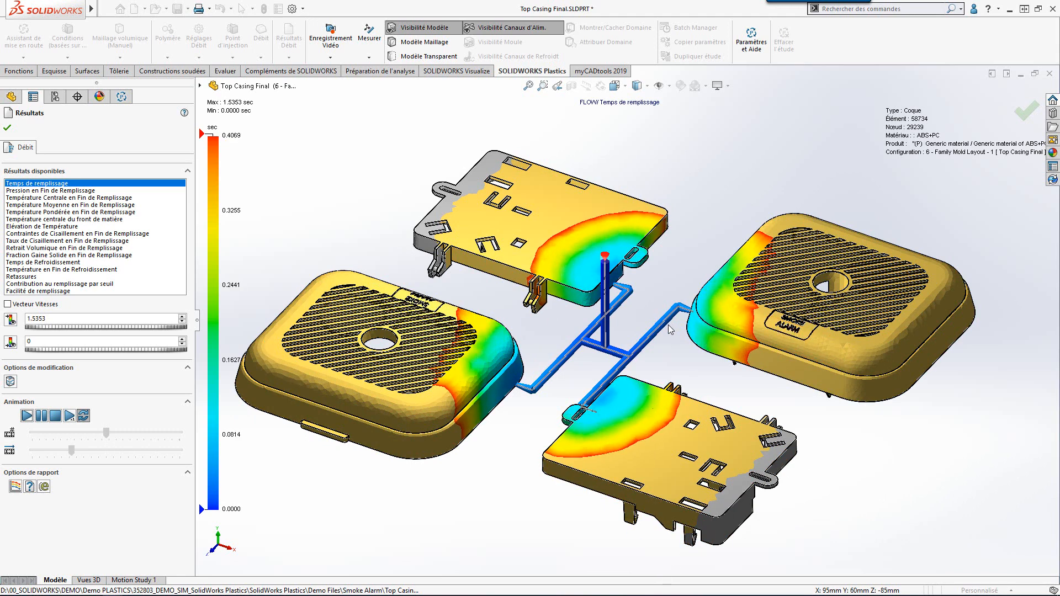
pyautogui.scroll(3, 663, 326)
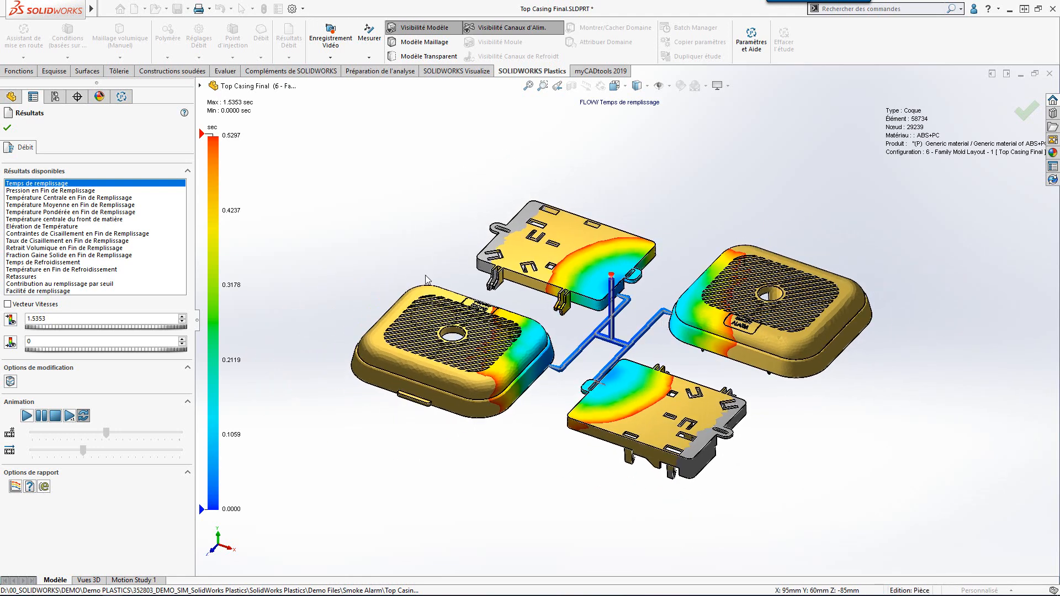
pyautogui.click(55, 416)
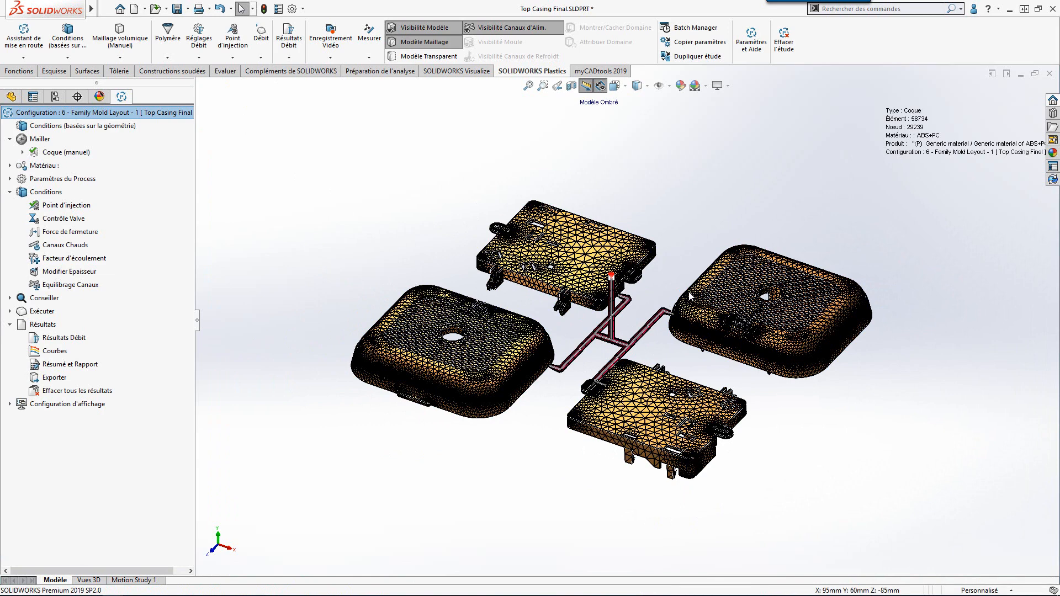
# Run the runner balancing analysis (Equilibrage Canaux) with its existing parameters on the family mold layout
pyautogui.rightClick(79, 288)
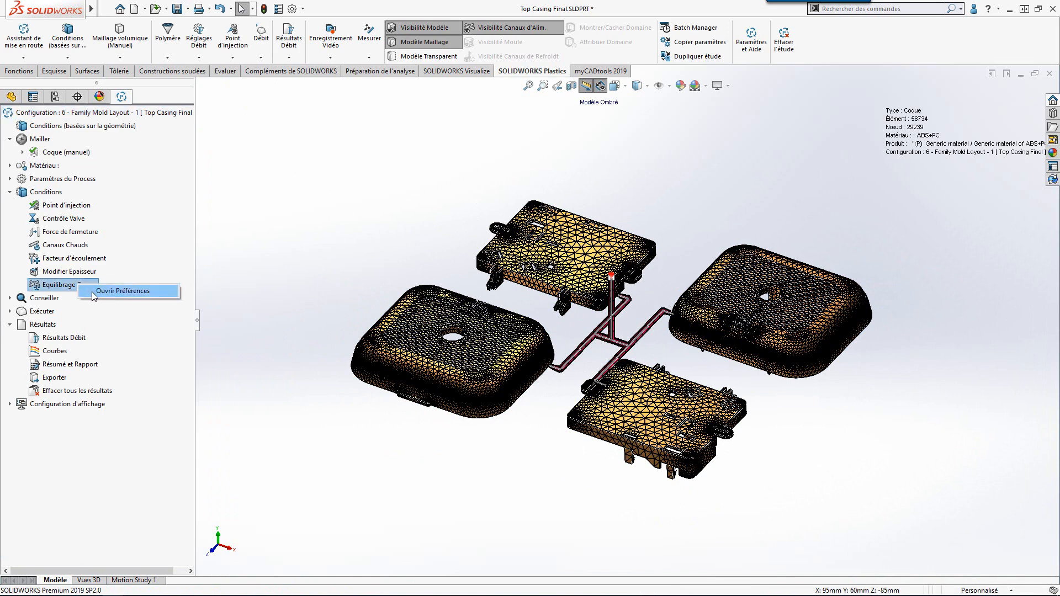
pyautogui.click(91, 292)
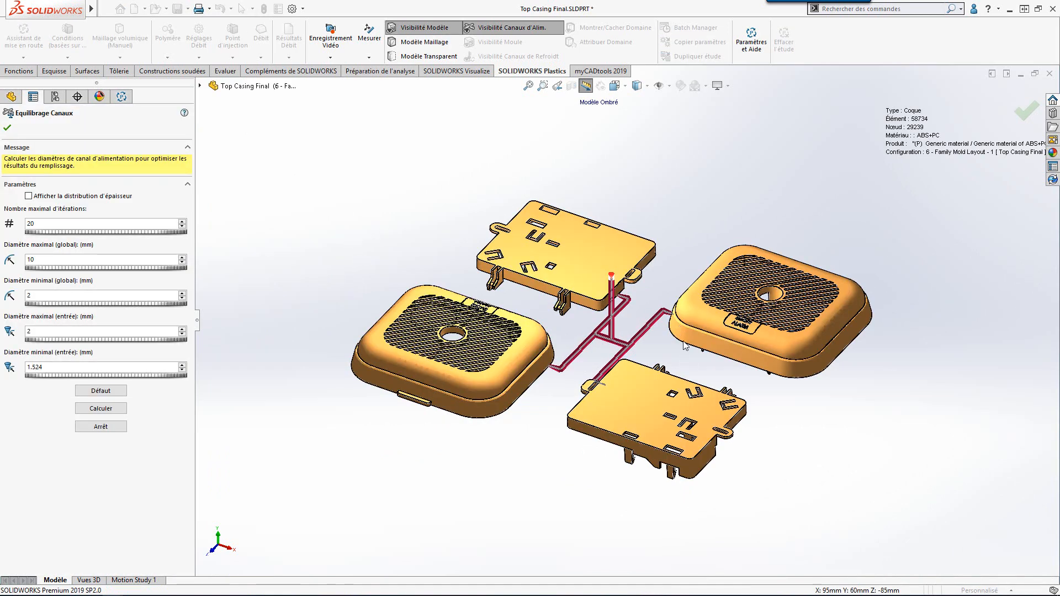
pyautogui.click(103, 412)
pyautogui.click(100, 411)
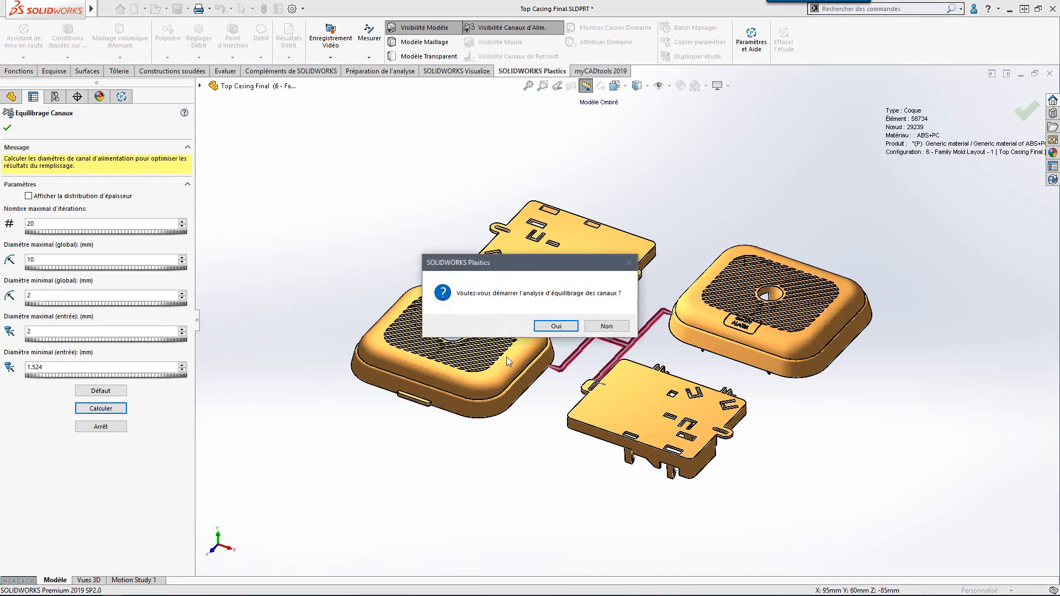
pyautogui.click(556, 327)
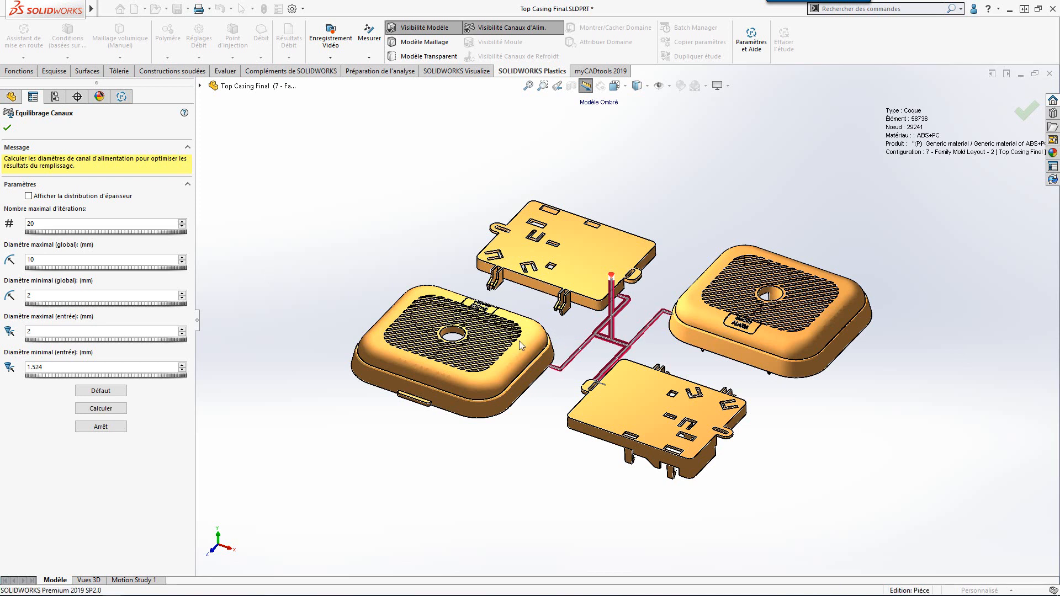
pyautogui.click(7, 127)
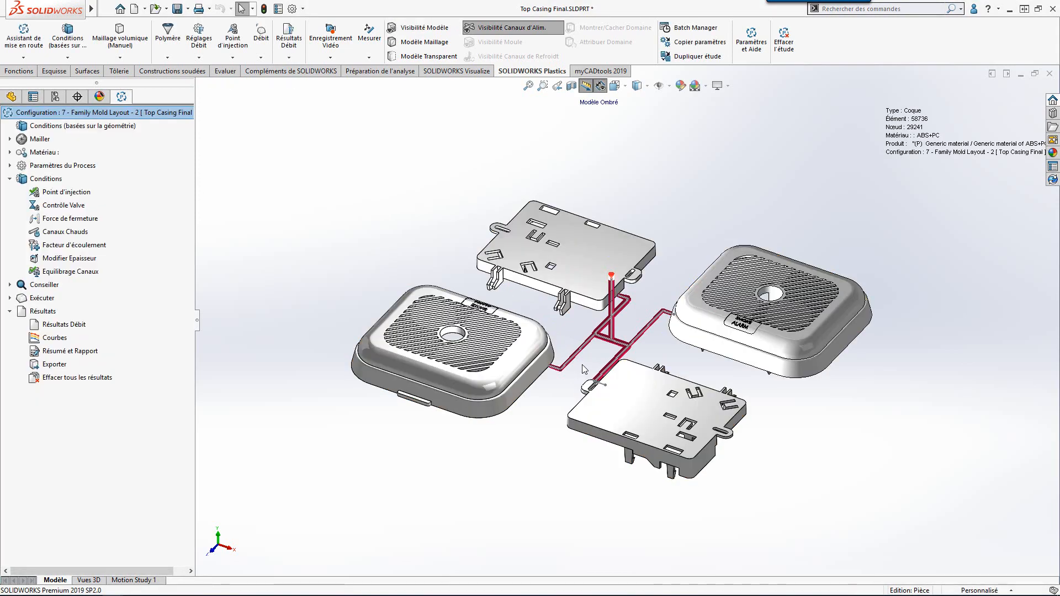
# Inspect the balanced runners and animate the fill time in the flow results of configuration 7 - Family Mold Layout - 2
pyautogui.scroll(-5, 581, 365)
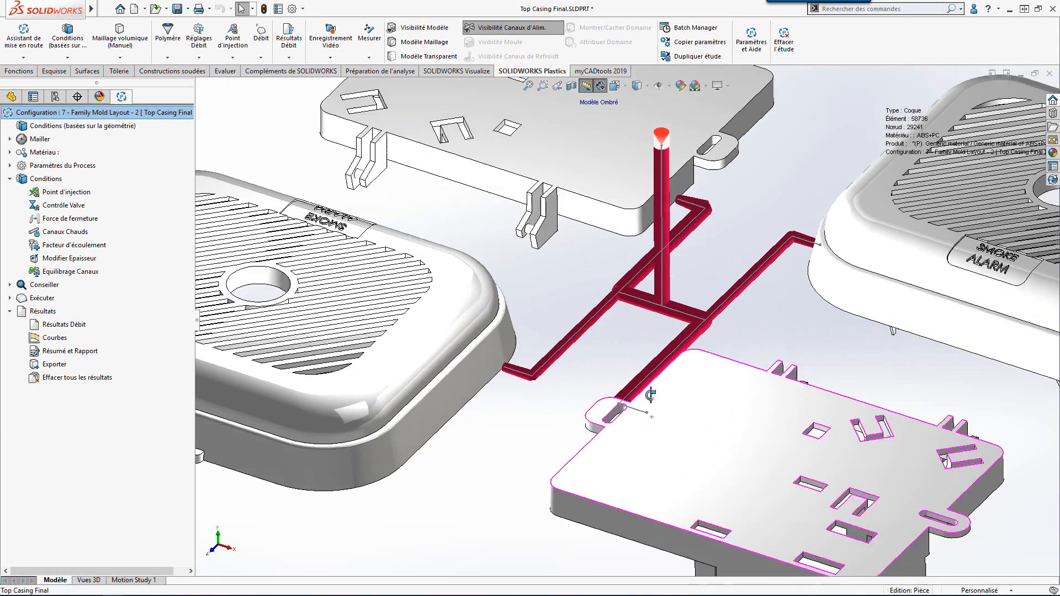
pyautogui.moveTo(650, 394); pyautogui.dragTo(562, 309, button='middle')
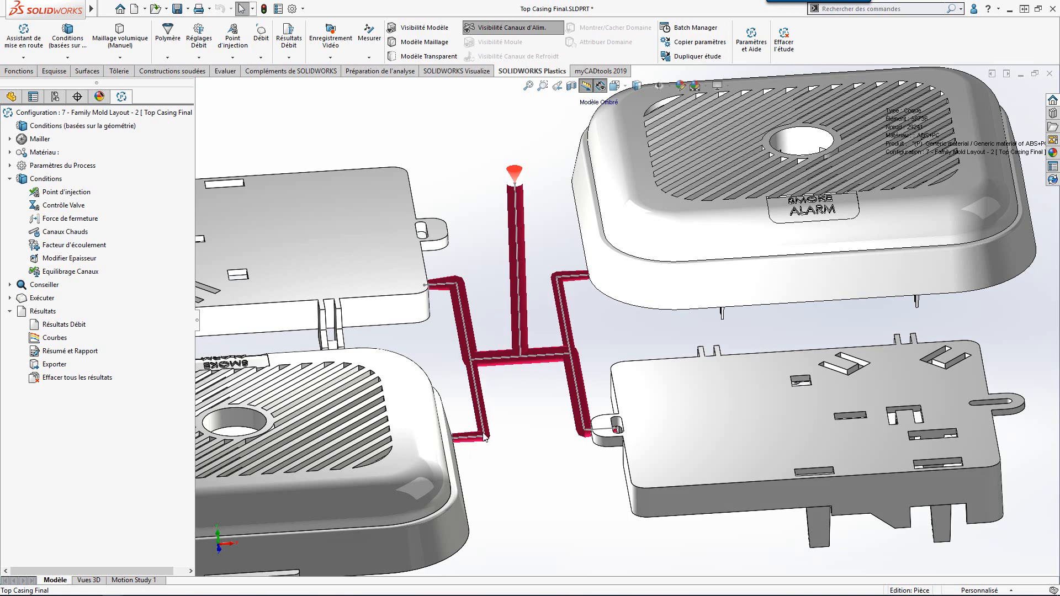
pyautogui.click(49, 326)
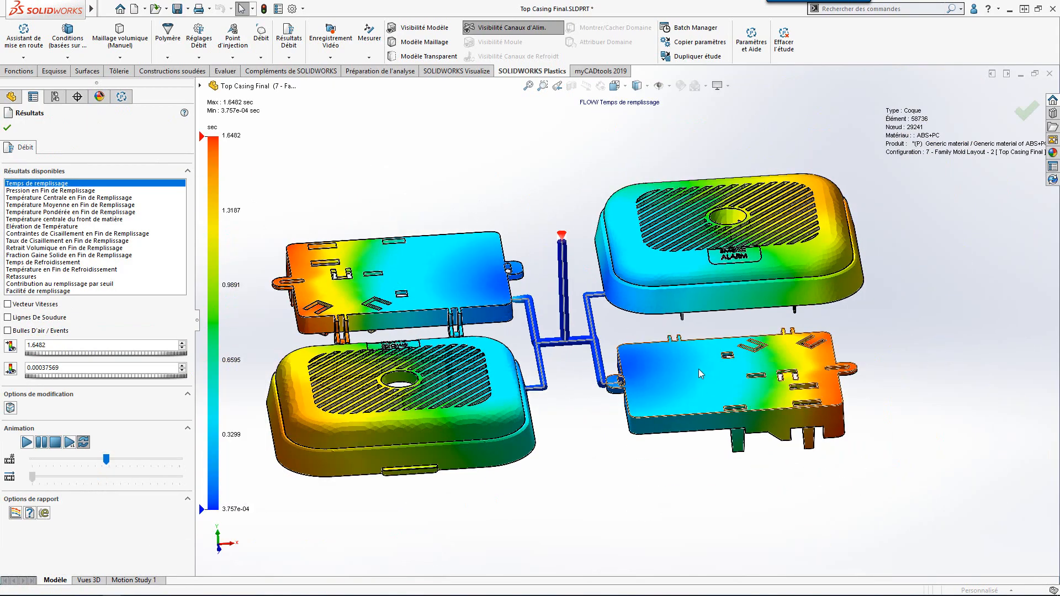
pyautogui.moveTo(554, 265); pyautogui.dragTo(574, 434, button='middle')
pyautogui.scroll(2, 669, 380)
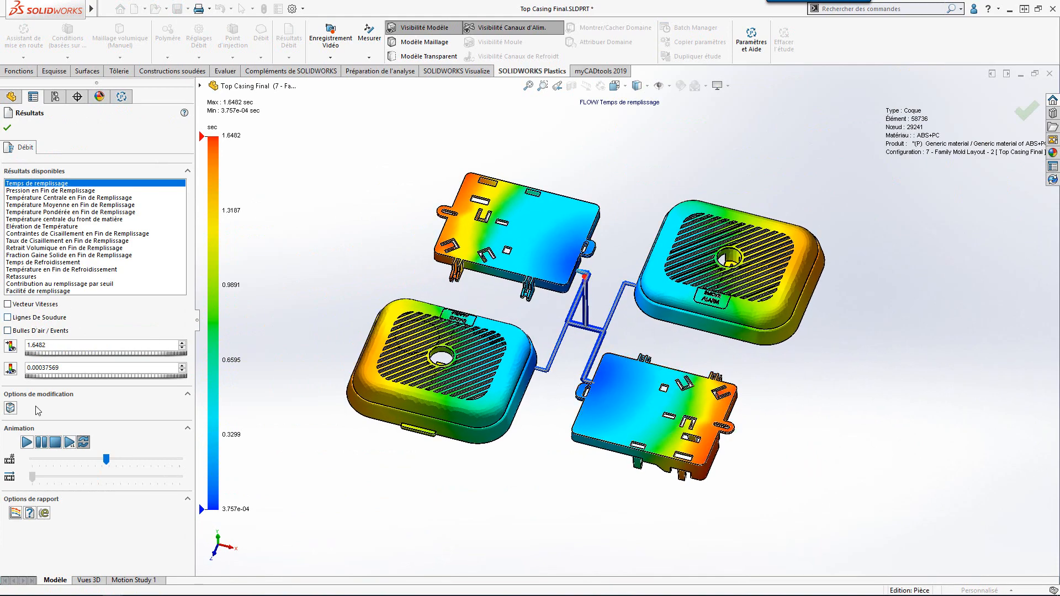
pyautogui.click(31, 443)
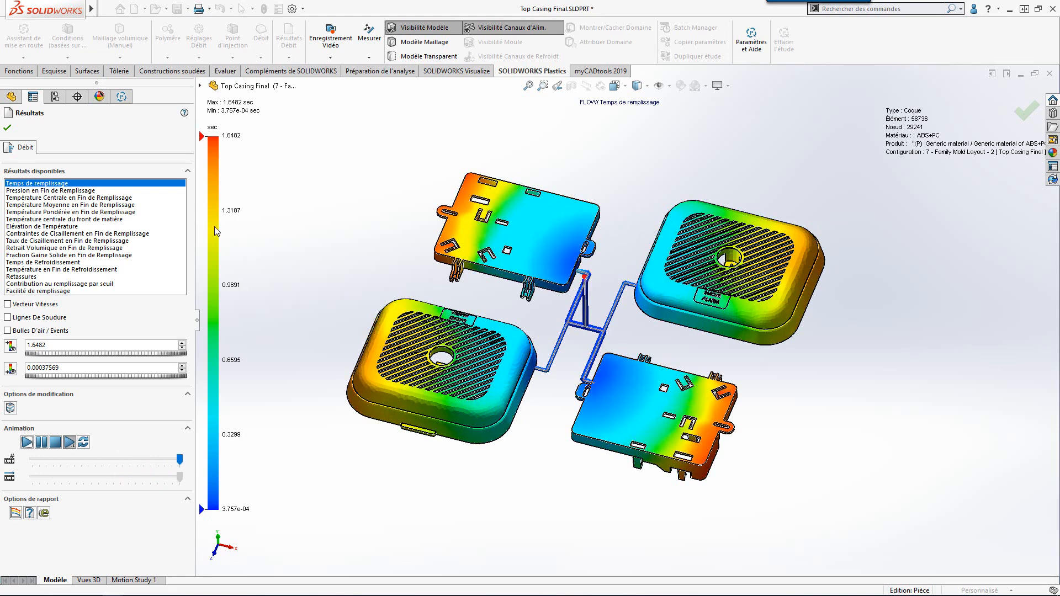
pyautogui.moveTo(497, 215); pyautogui.dragTo(608, 220, button='middle')
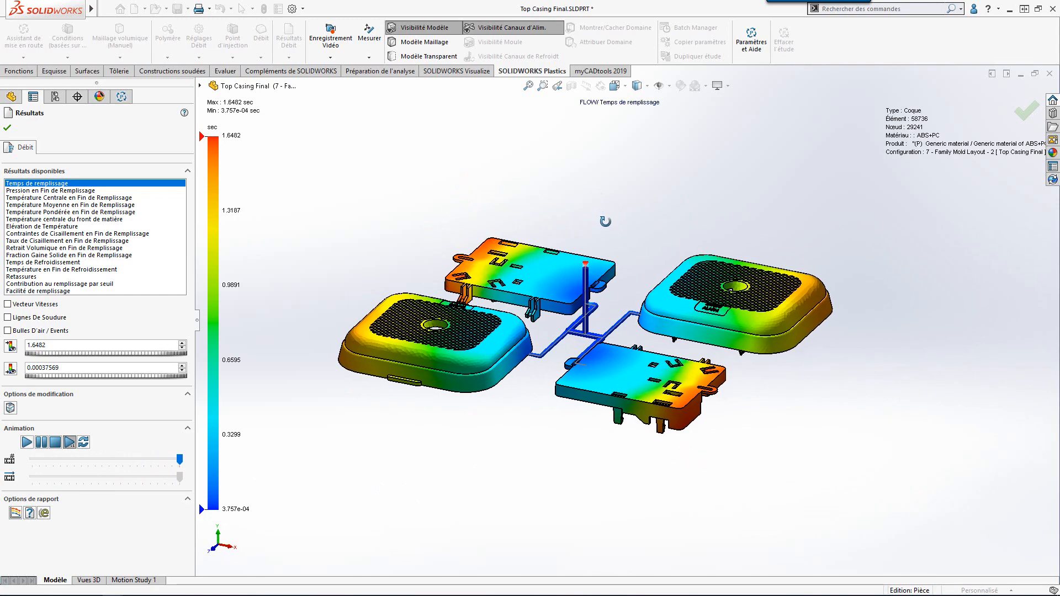